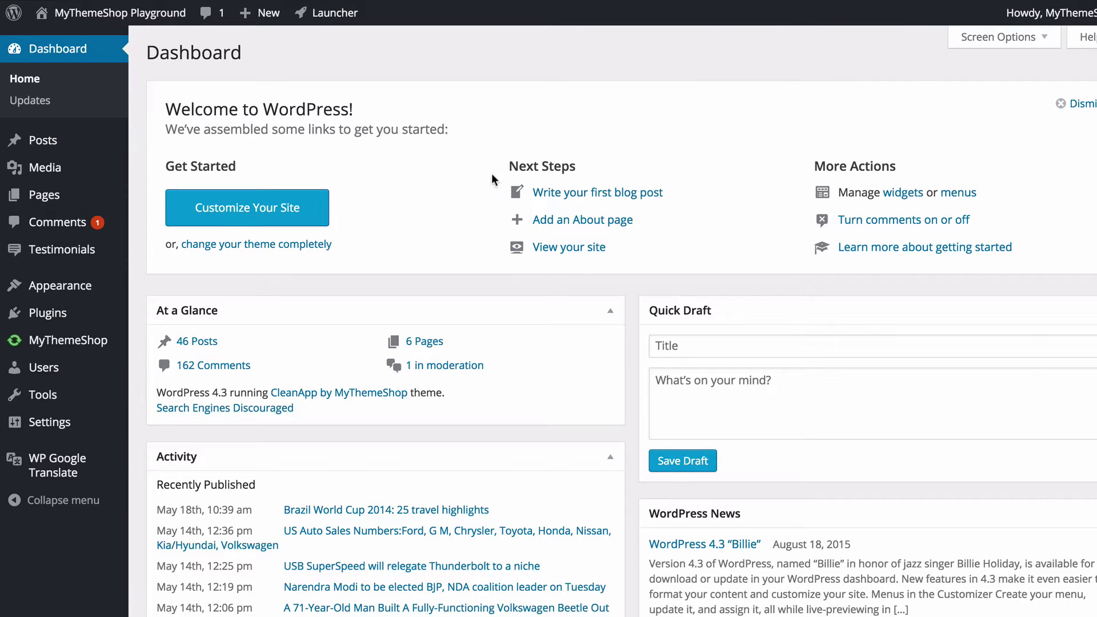
Search the plugin directory for 'my wp backup' and install My WP Backup 1.1.
mouse_move(85, 313)
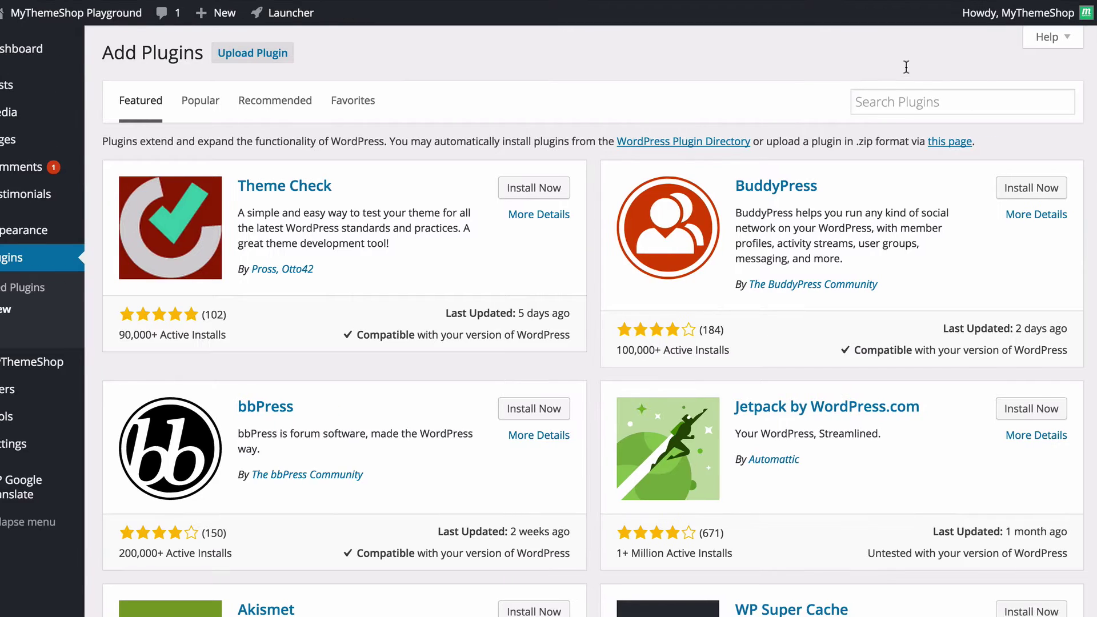
left_click(966, 94)
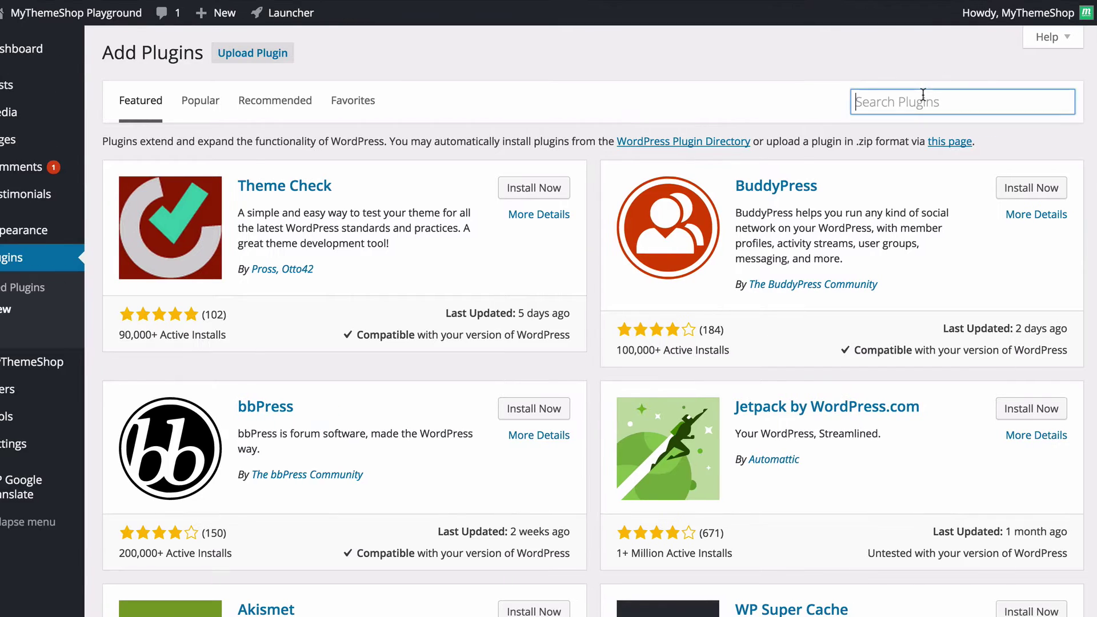
type("my wp b")
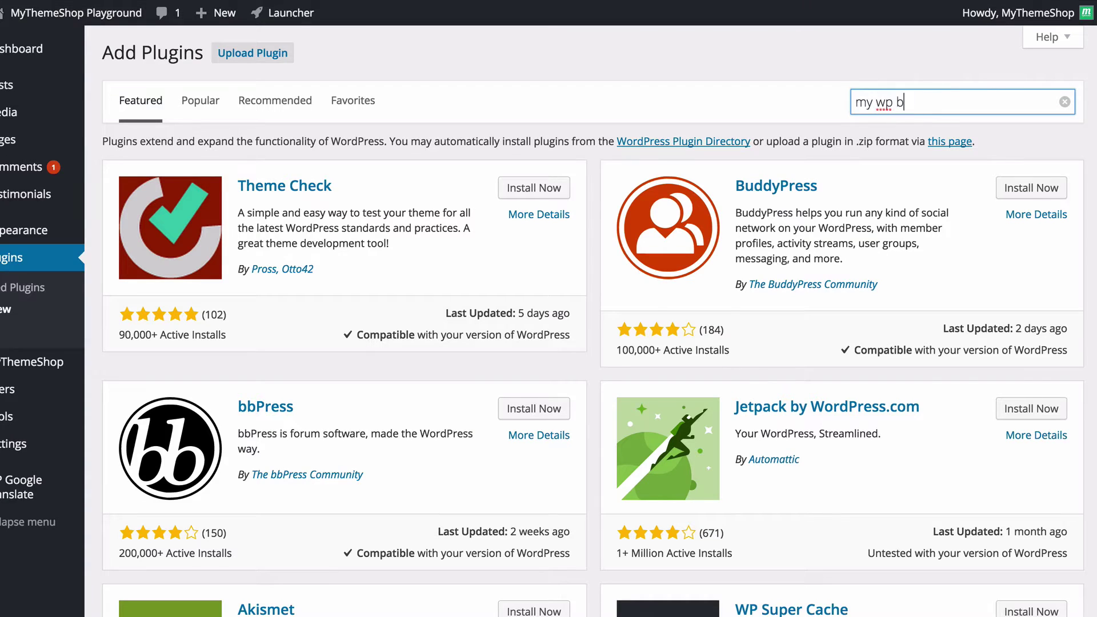
type("ackup")
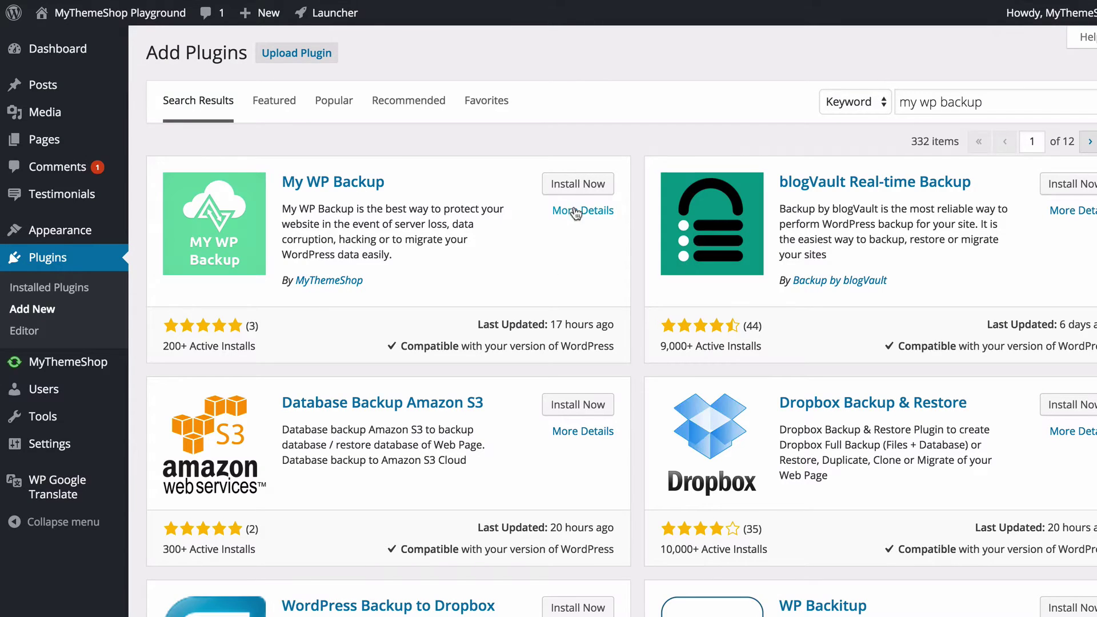
left_click(575, 191)
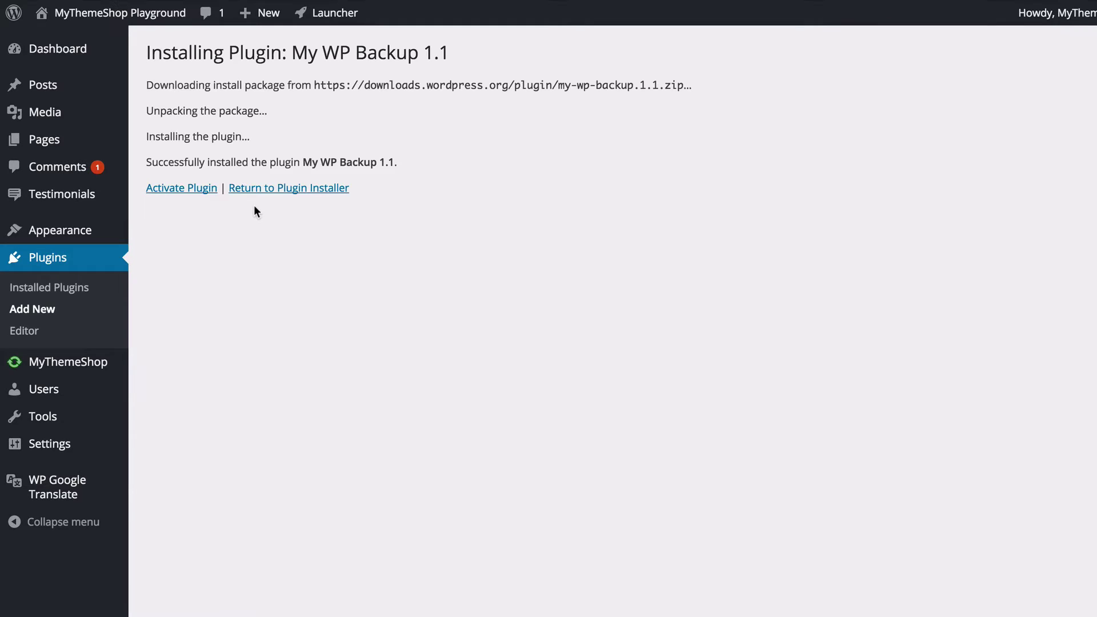
Activate My WP Backup and open its welcome dashboard, which shows no backups yet.
left_click(197, 195)
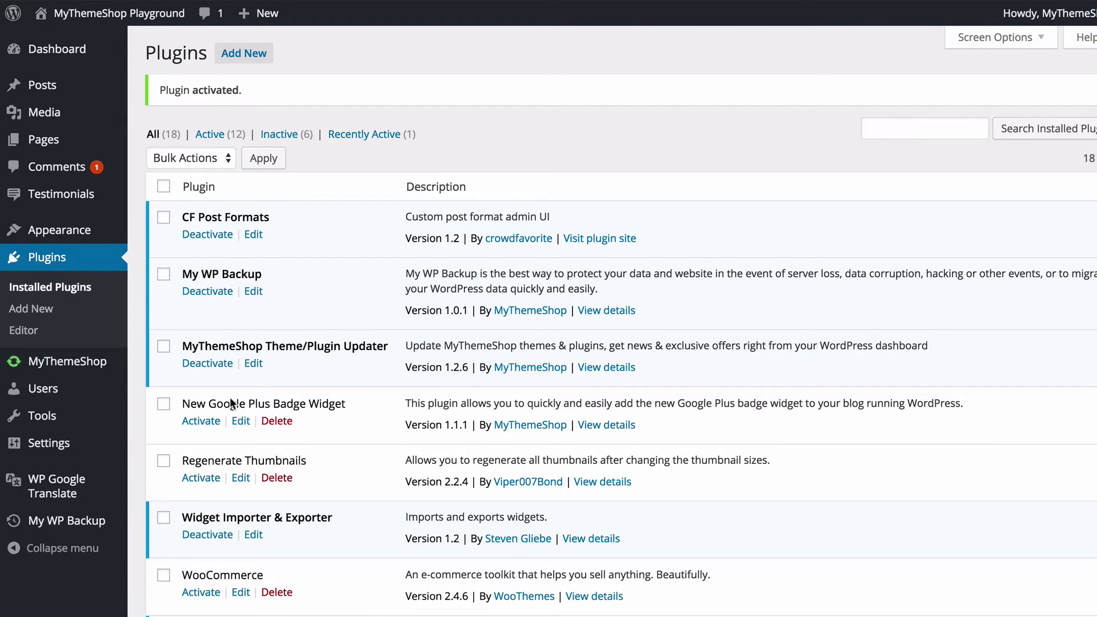
left_click(100, 523)
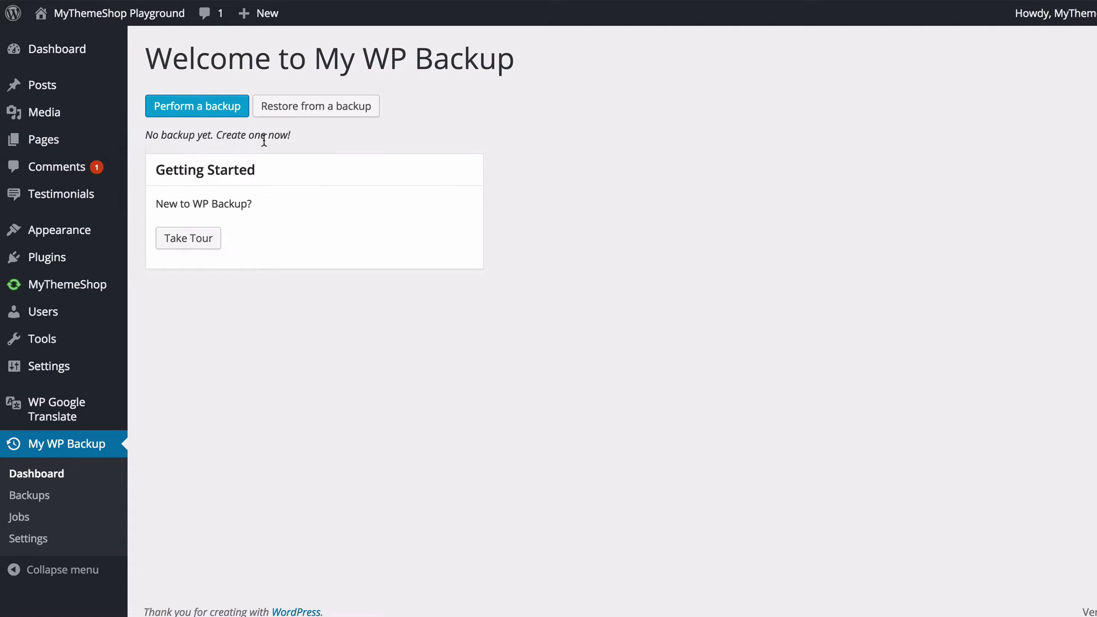
Create a new backup job named 'Weekly backup', keeping Zip compression.
left_click(203, 115)
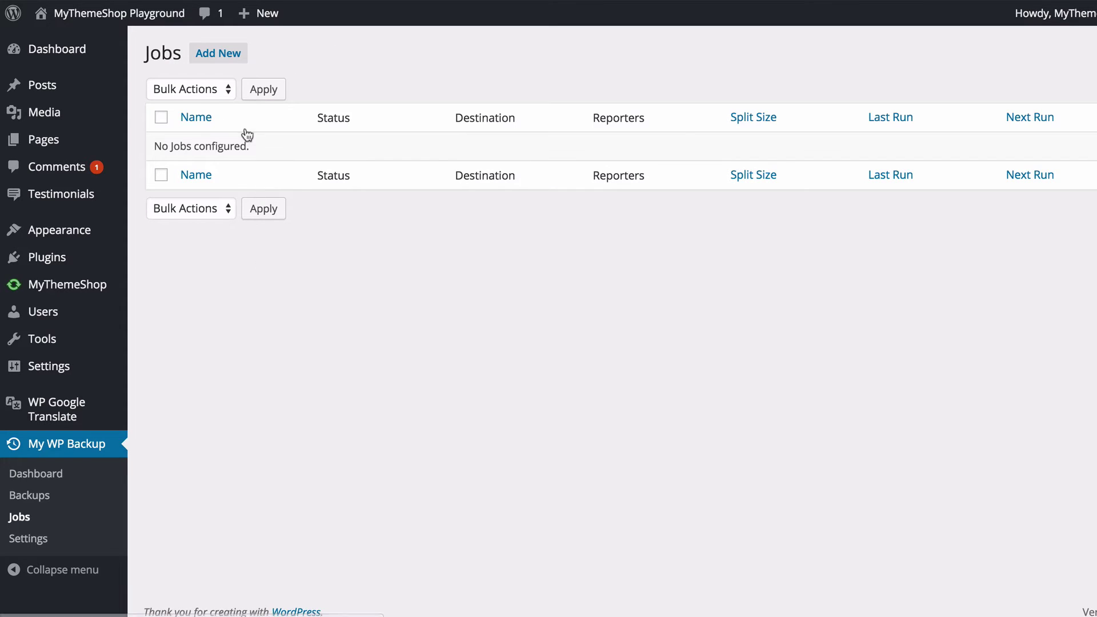
left_click(234, 61)
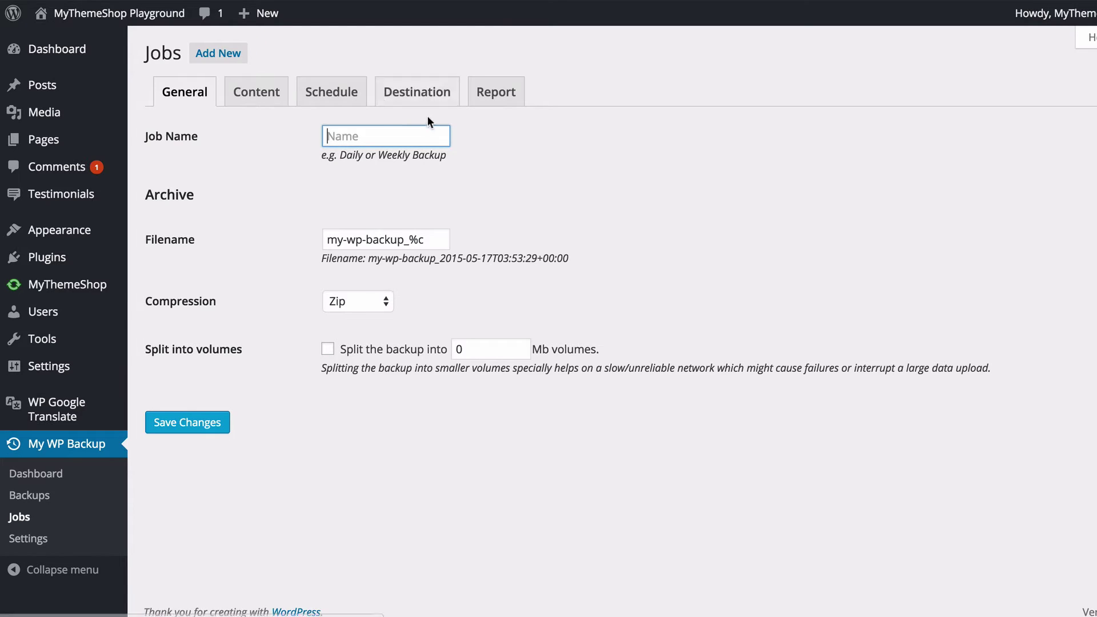
type("Weekly backup")
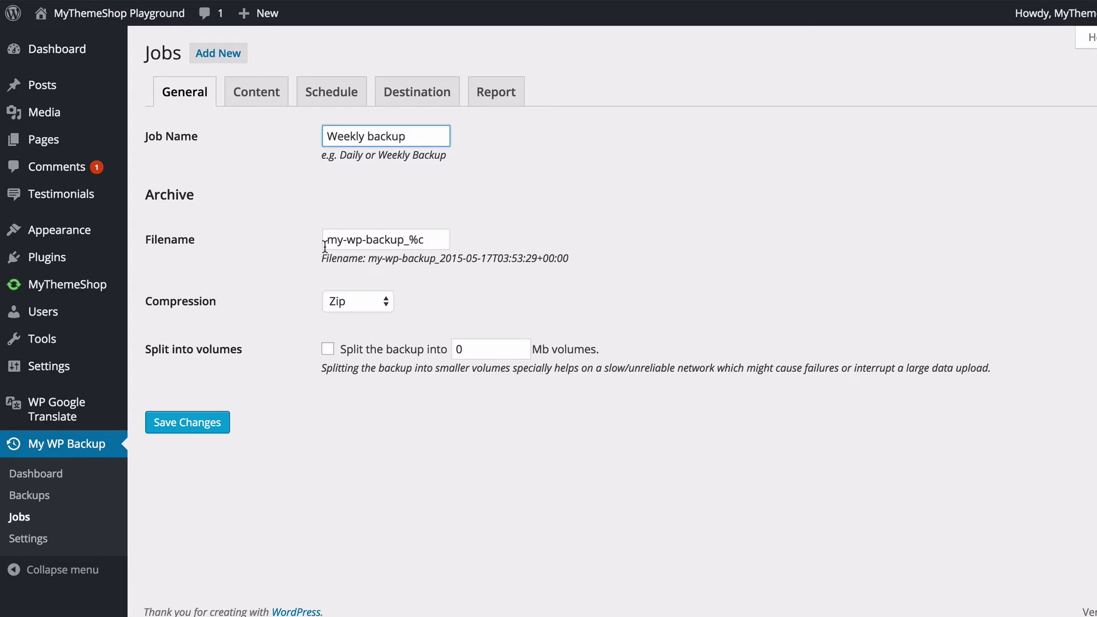
left_click(370, 302)
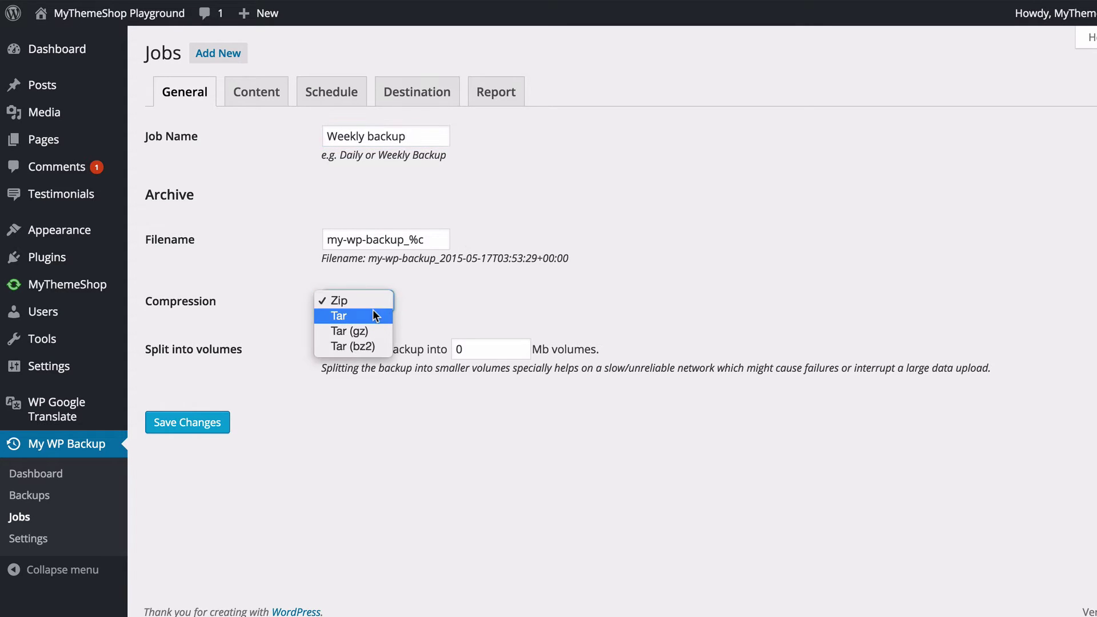
left_click(441, 294)
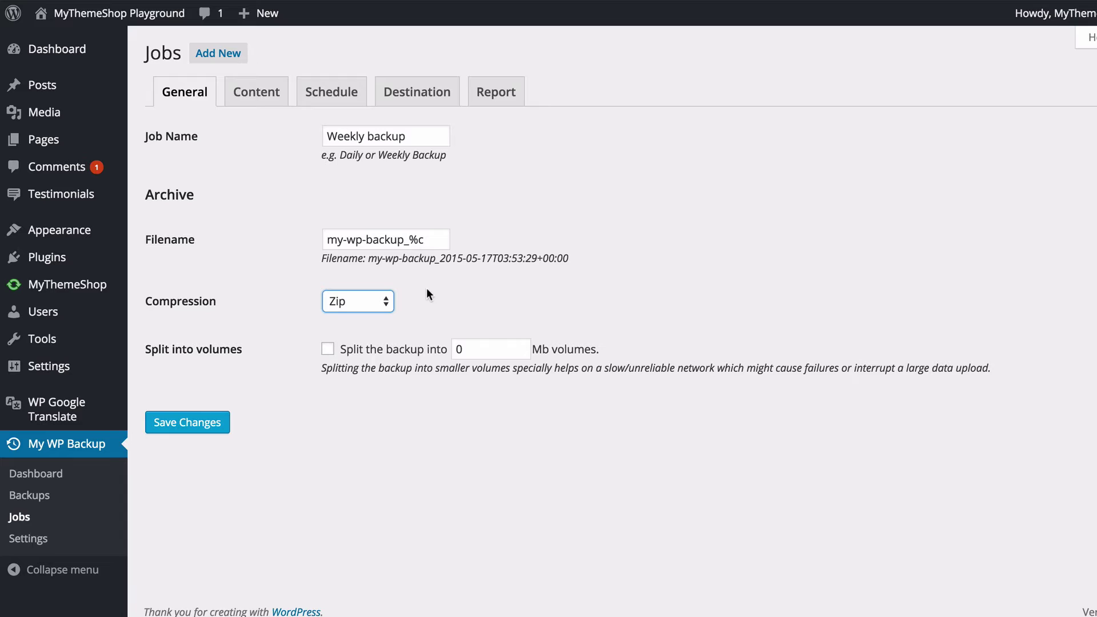
Try splitting the archive into volumes of size 100, then turn volume splitting back off.
left_click(402, 348)
left_click(402, 349)
type("100")
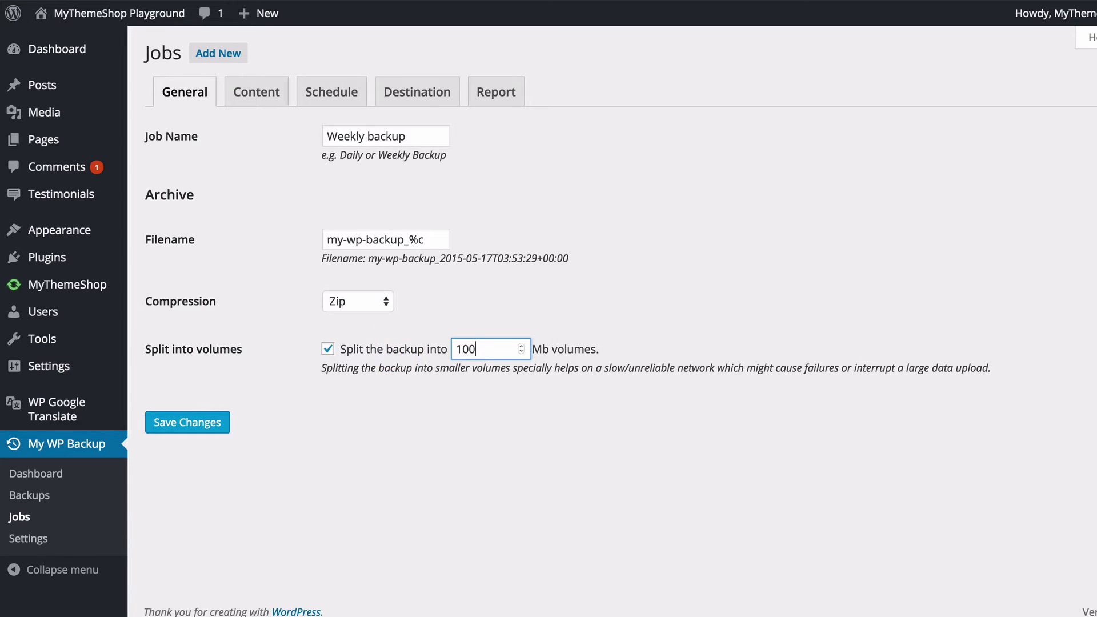
left_click(465, 294)
left_click(327, 349)
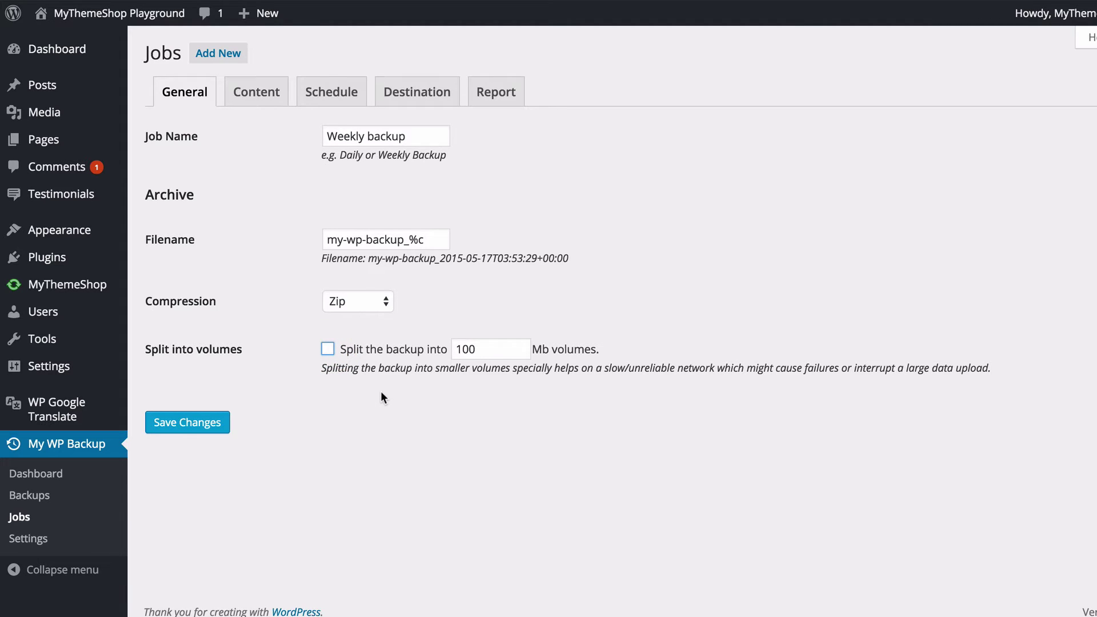
In the job's Content settings, turn off Backup Files and Backup Uploads Dir.
left_click(254, 96)
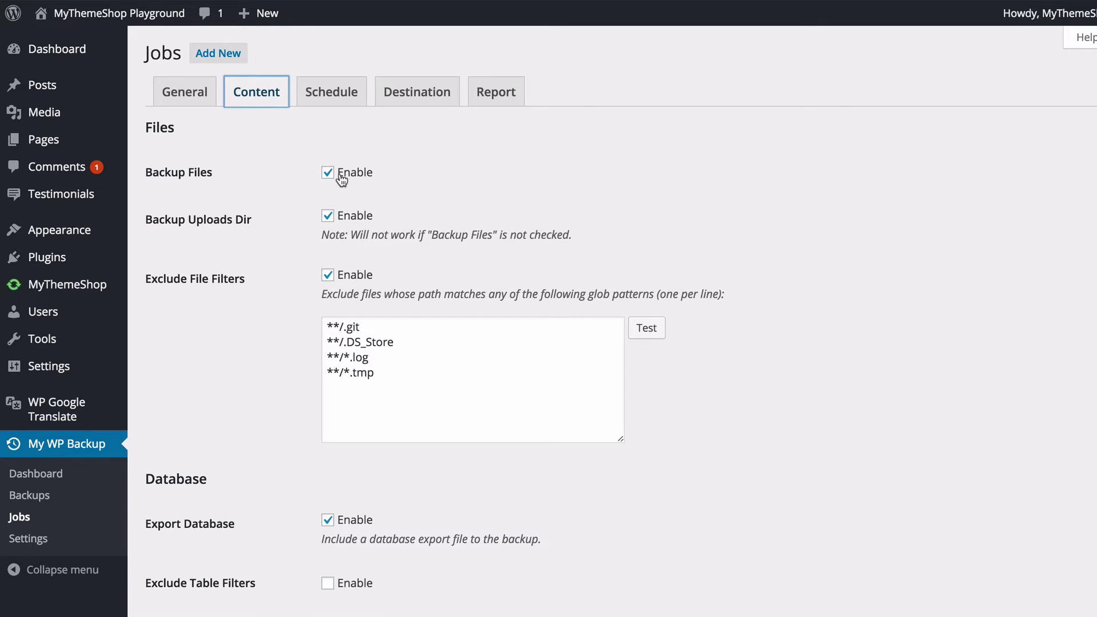
left_click(313, 173)
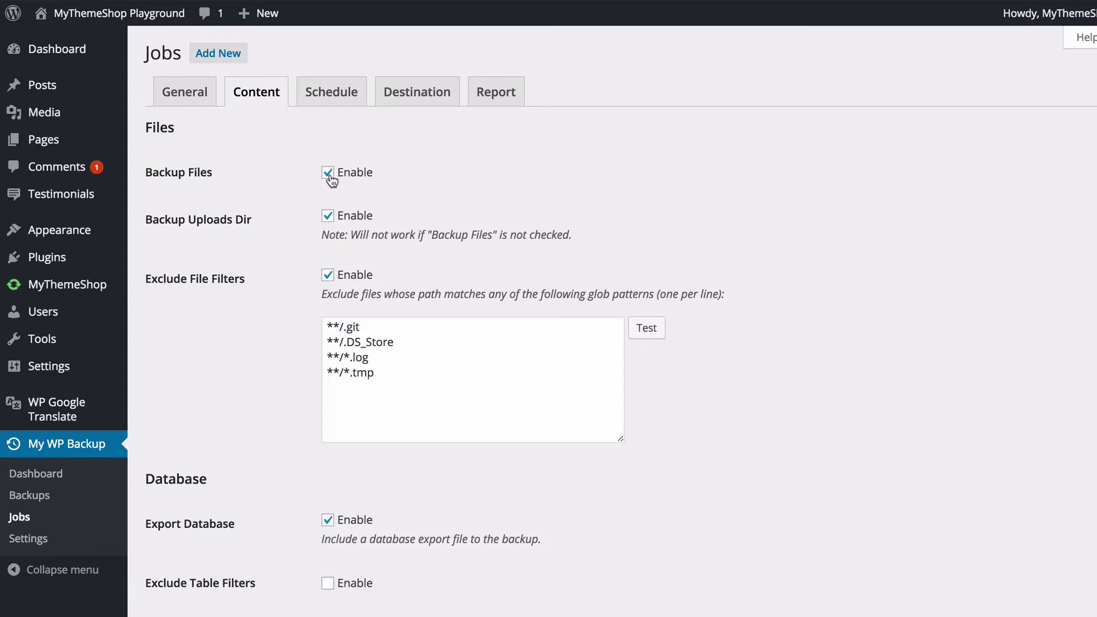
left_click(329, 174)
left_click(287, 193)
left_click(327, 216)
Add a '**/*.jpg' exclude filter line, then delete it to keep the original filters.
left_click(520, 387)
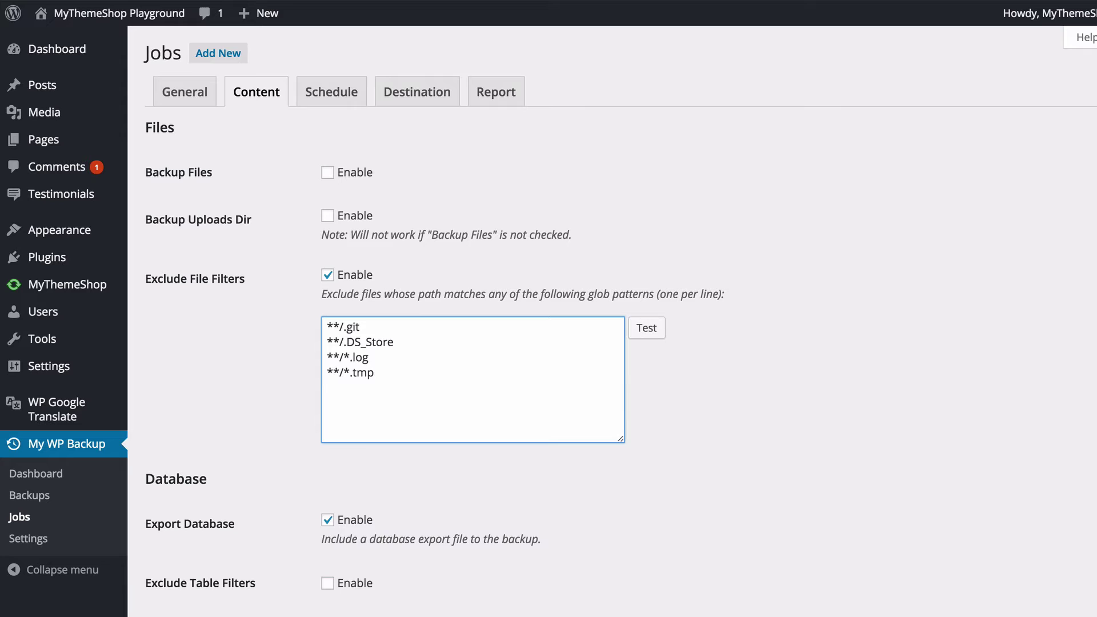
type("**/*")
type(".jpg")
left_click_drag(370, 388, 306, 389)
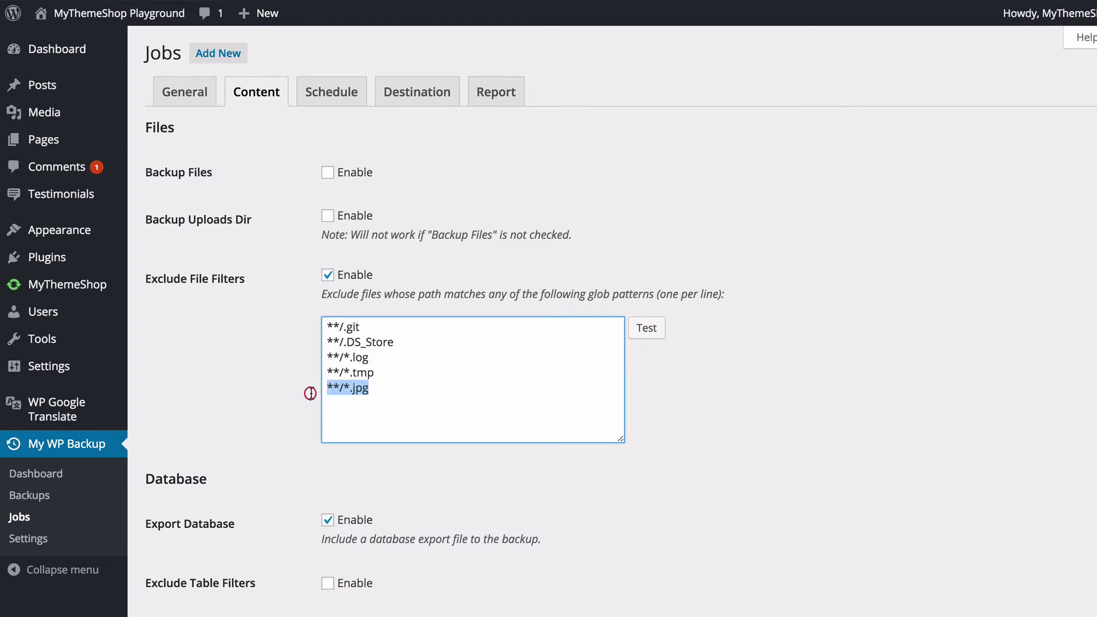
key("BackSpace")
key("BackSpace")
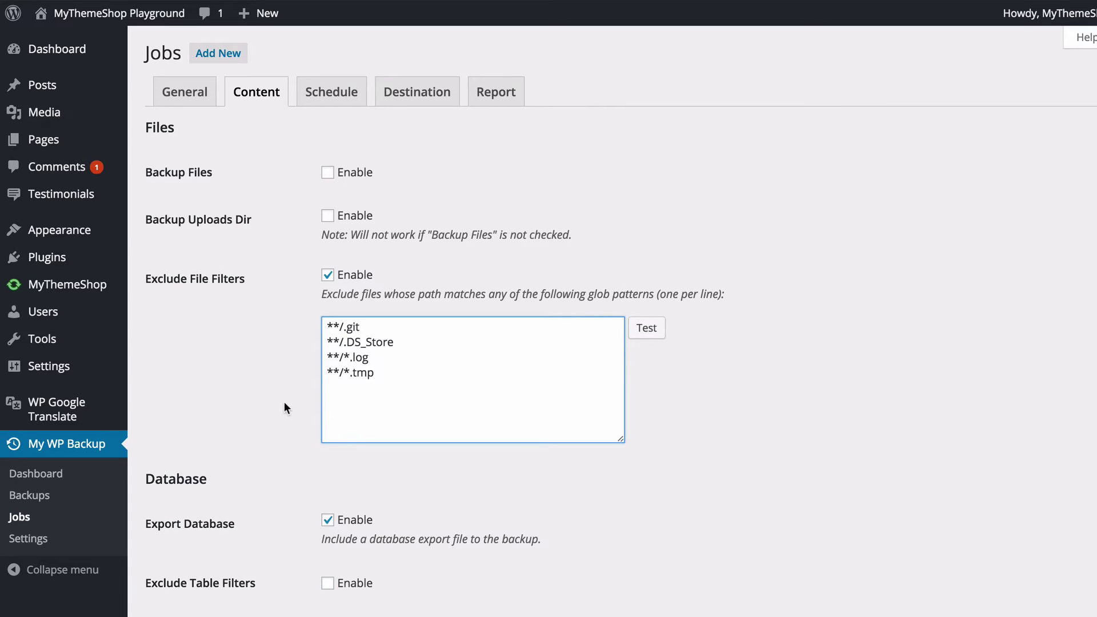
Leave Exclude Table Filters off, save the content settings, and view the Manual-only schedule.
scroll(283, 402, "down", 3)
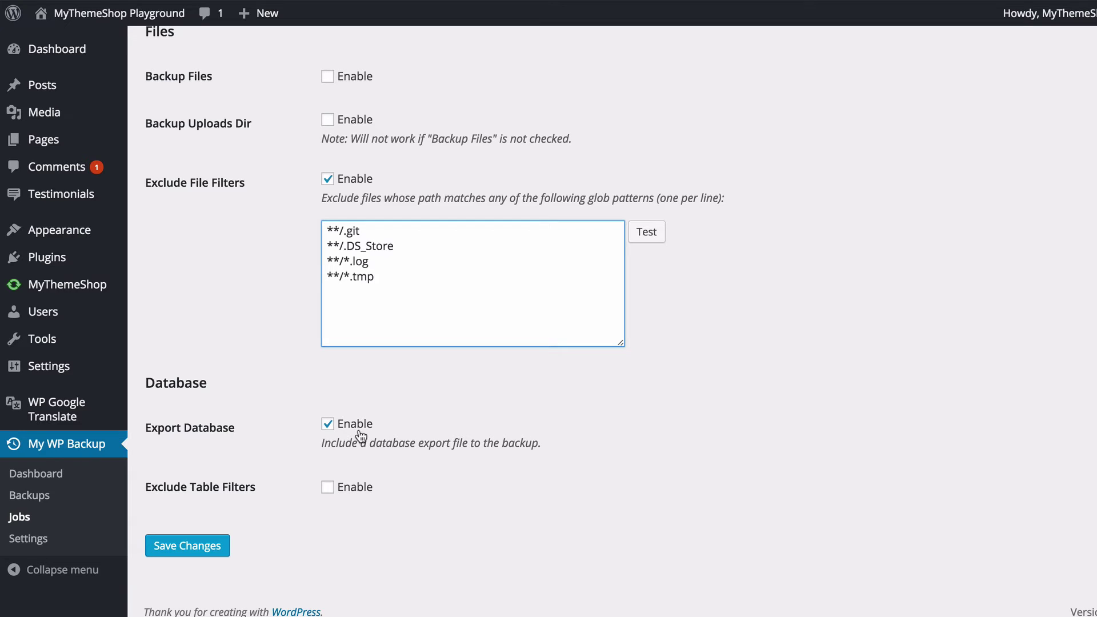
left_click(328, 486)
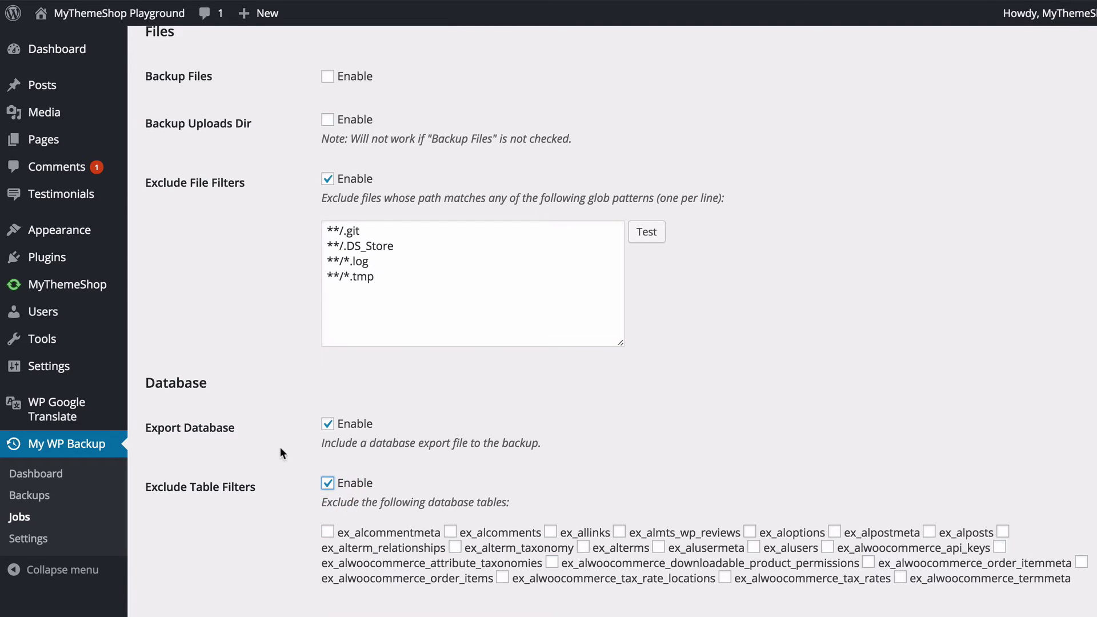
scroll(281, 449, "down", 3)
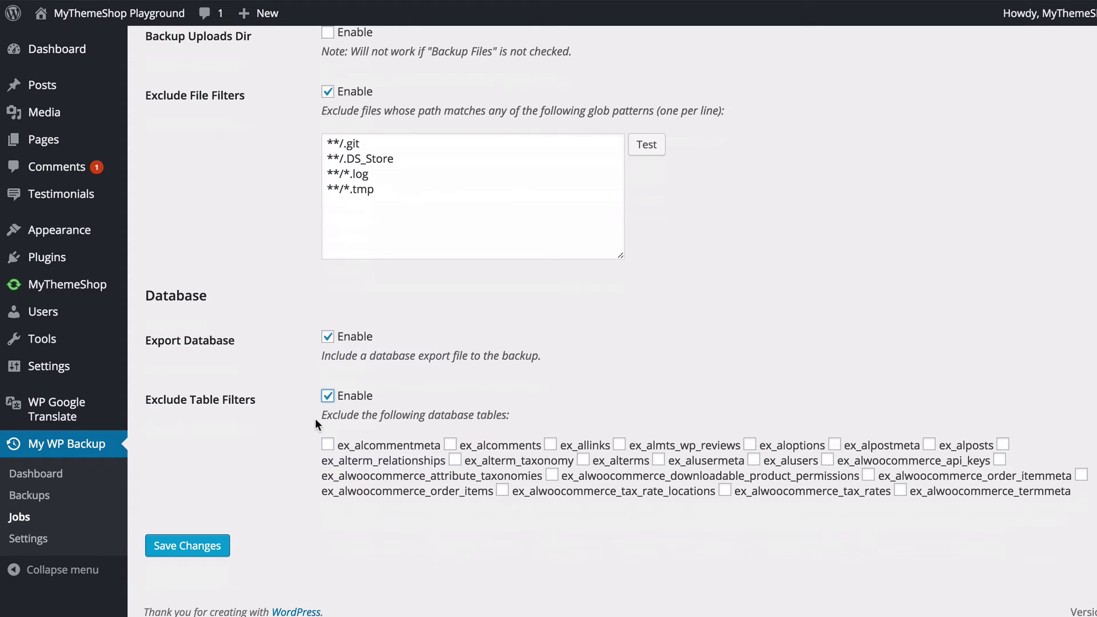
left_click(327, 395)
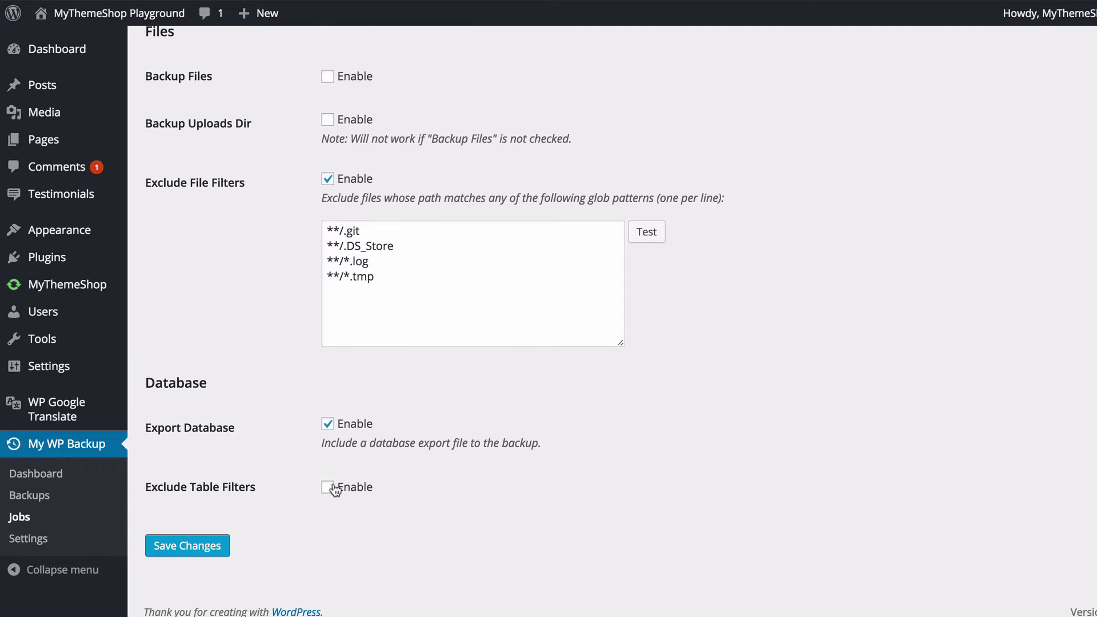
left_click(187, 545)
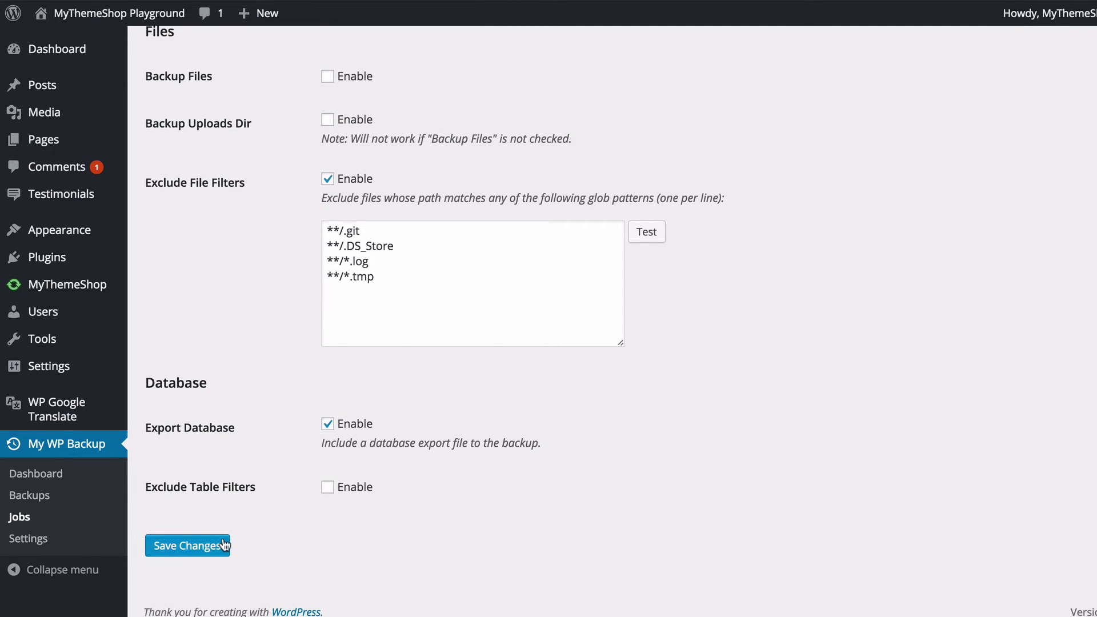
left_click(331, 89)
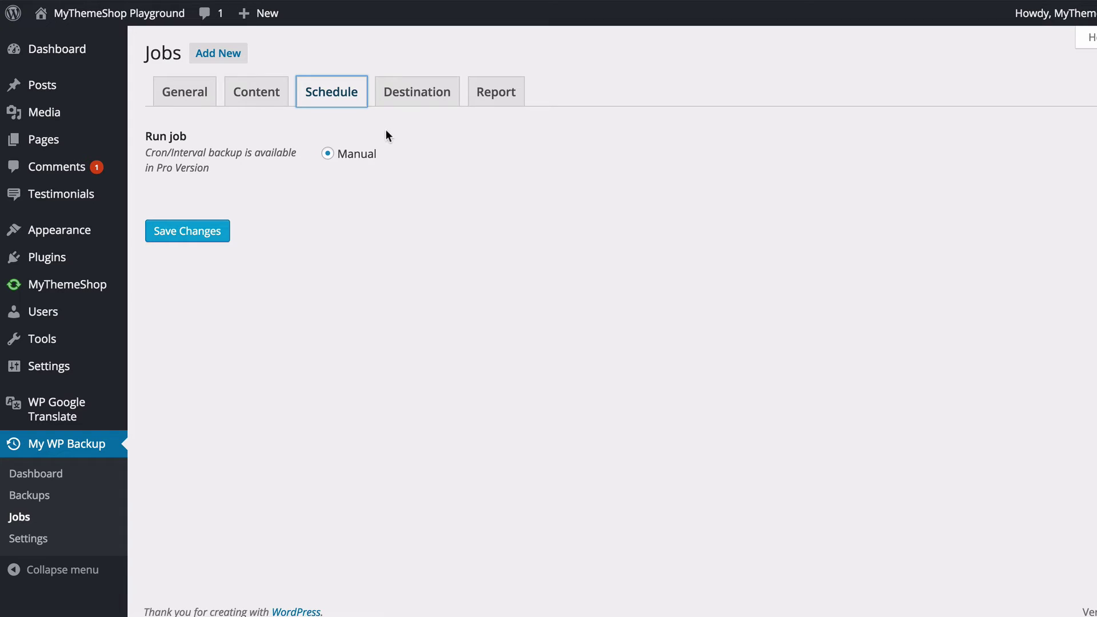
Show the job's Destination options: FTP, Dropbox and Google Drive.
left_click(406, 101)
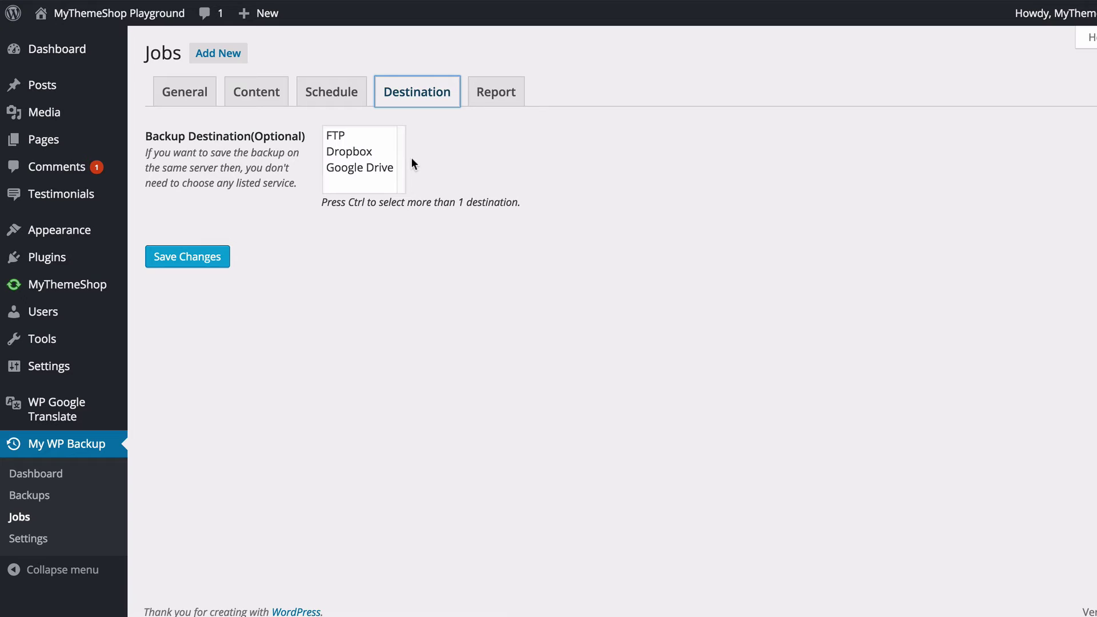
Try selecting FTP, Dropbox and Google Drive, then deselect them all so no destination is chosen.
left_click(351, 136)
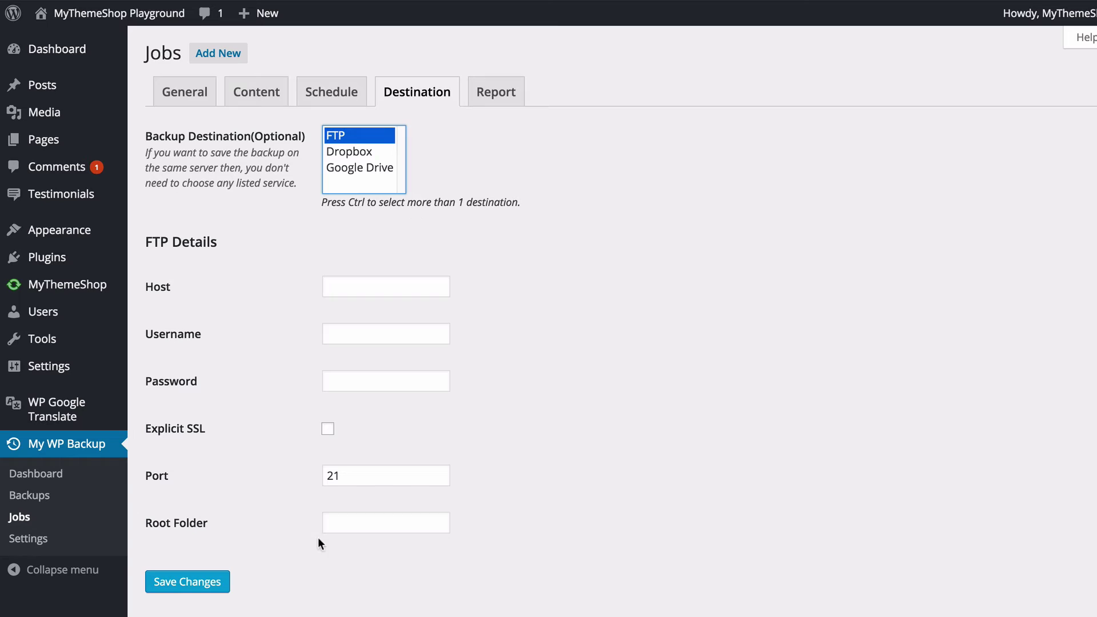
left_click(348, 152)
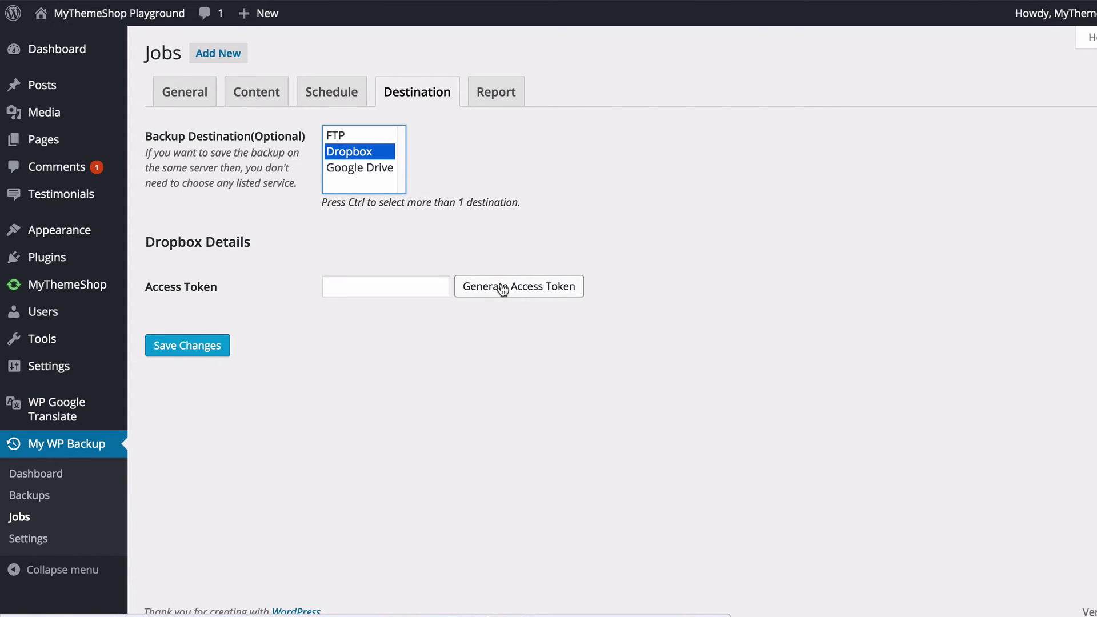
left_click(364, 172)
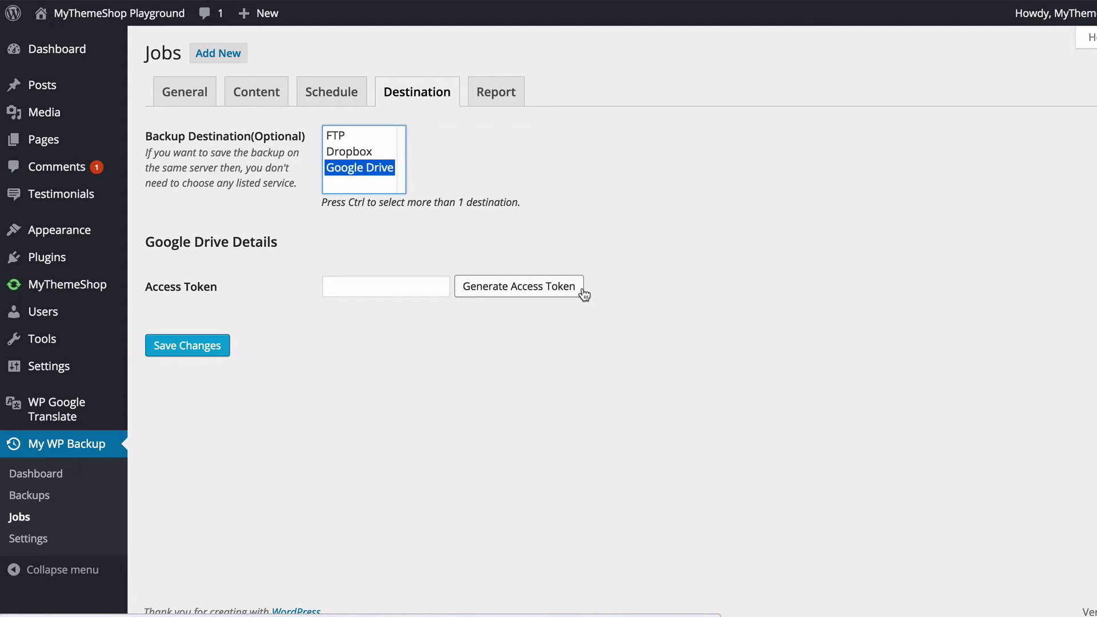
left_click(351, 153)
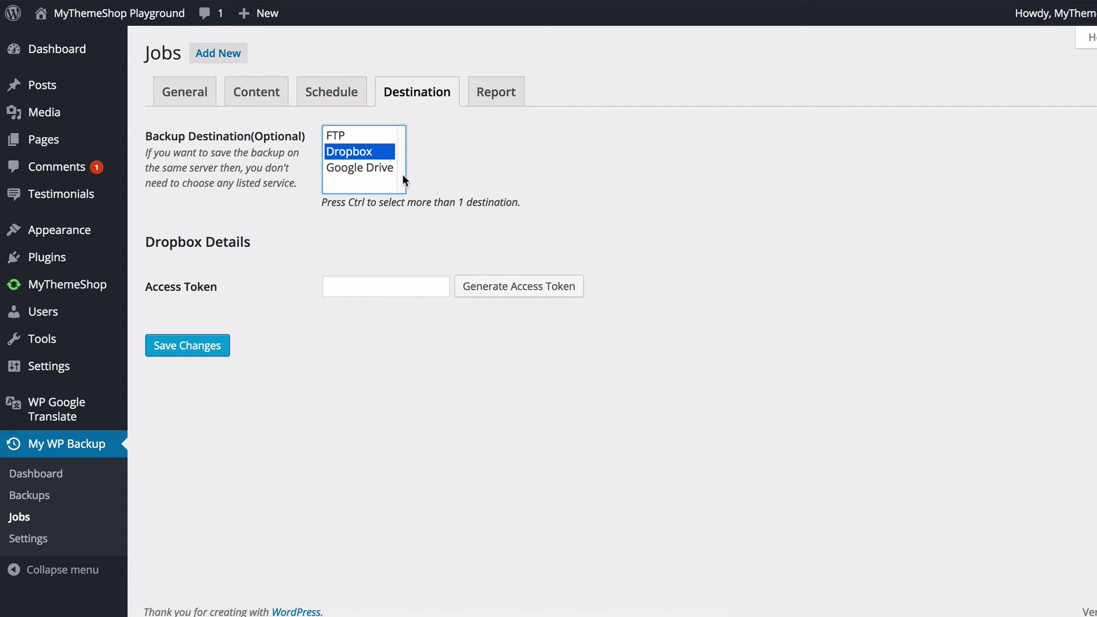
left_click(373, 137, "ctrl")
left_click(364, 166, "ctrl")
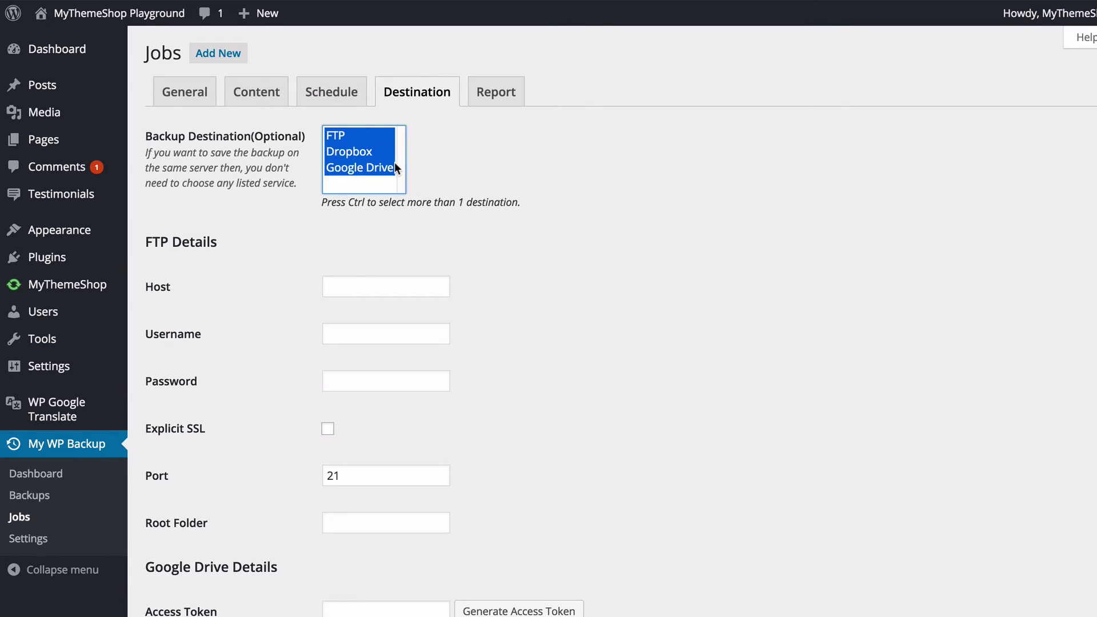
left_click(376, 153, "ctrl")
left_click(394, 168, "ctrl")
left_click(378, 135, "ctrl")
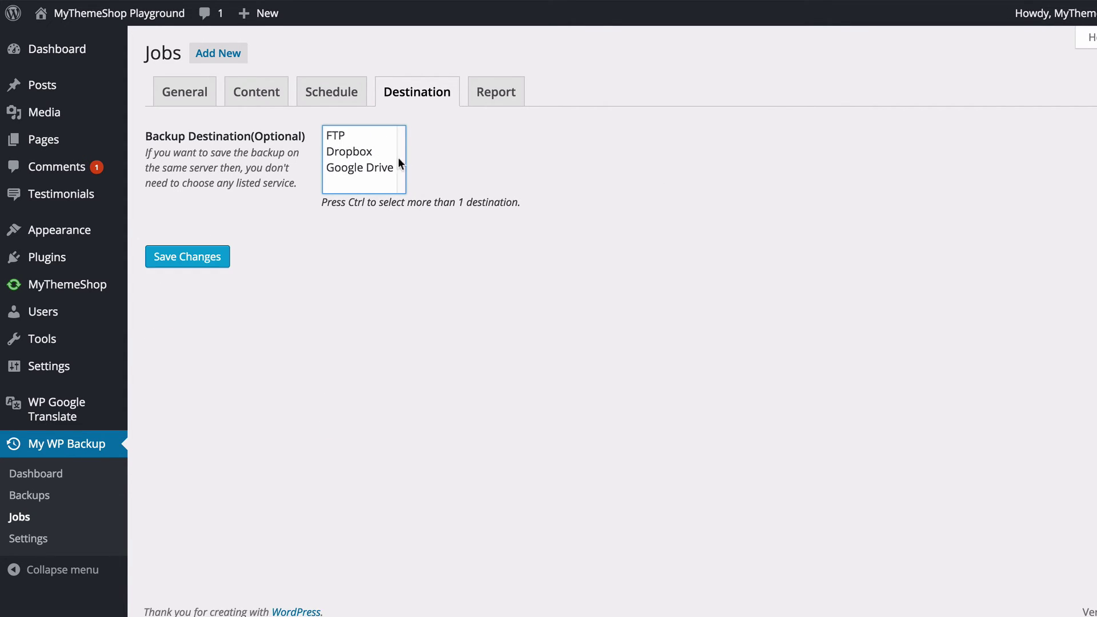
In the job's Report settings, choose E-Mail reports and try the SMTP sending method.
left_click(483, 104)
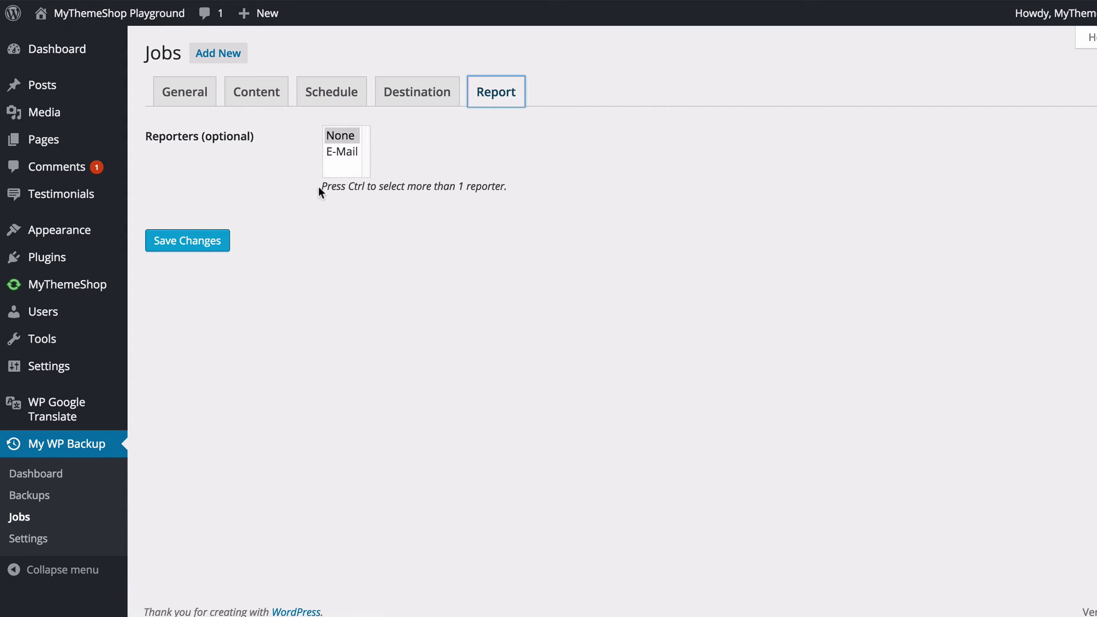
left_click(338, 136)
left_click(341, 153)
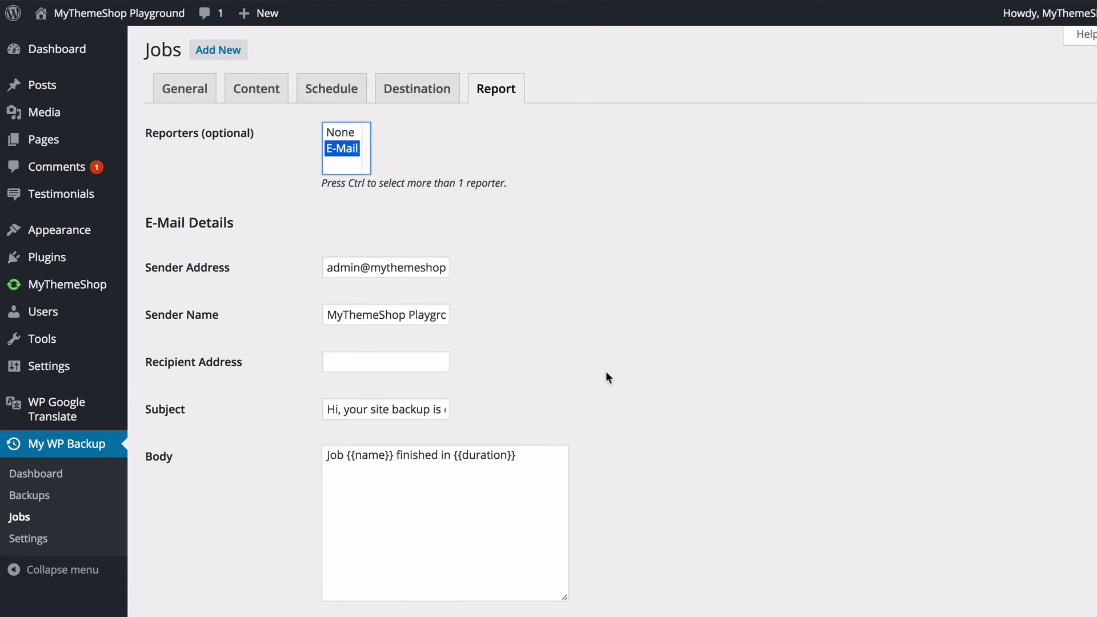
scroll(606, 374, "down", 4)
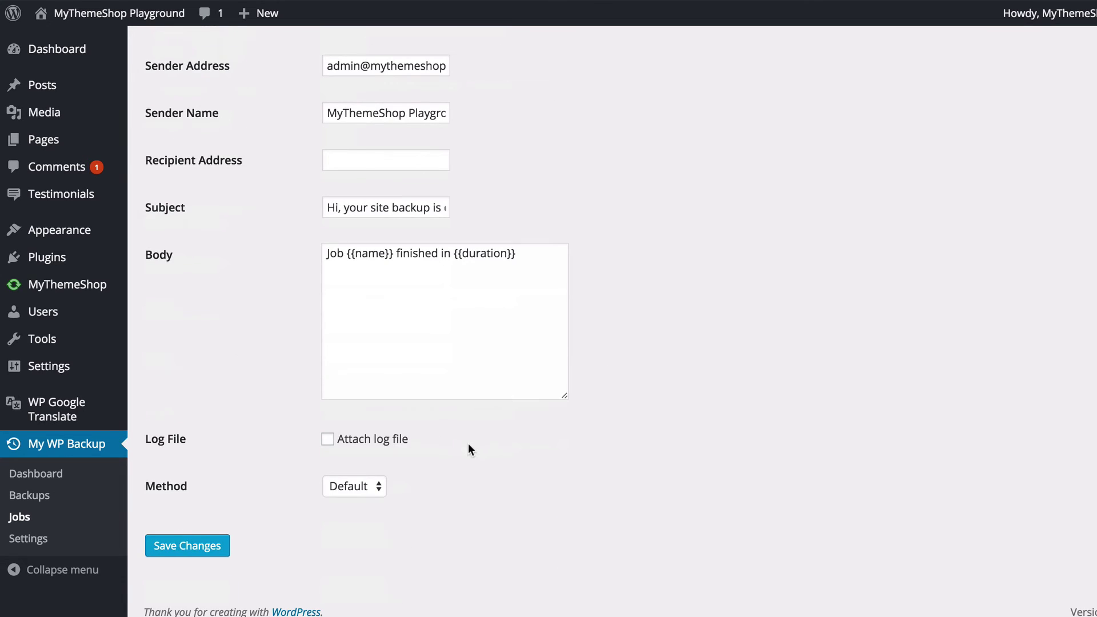
left_click(371, 485)
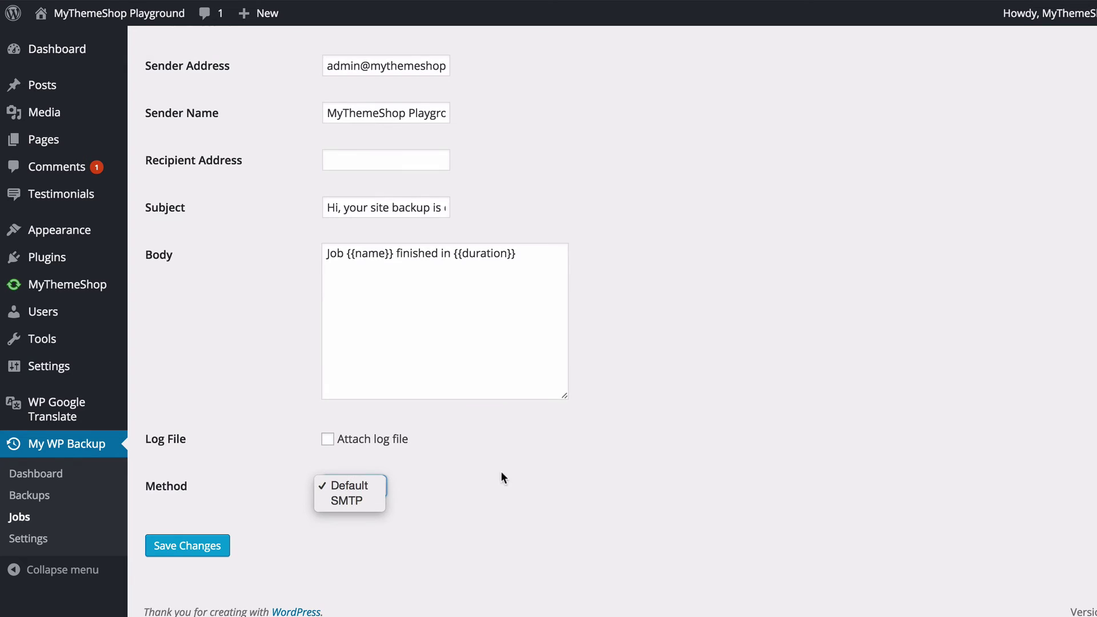
left_click(363, 499)
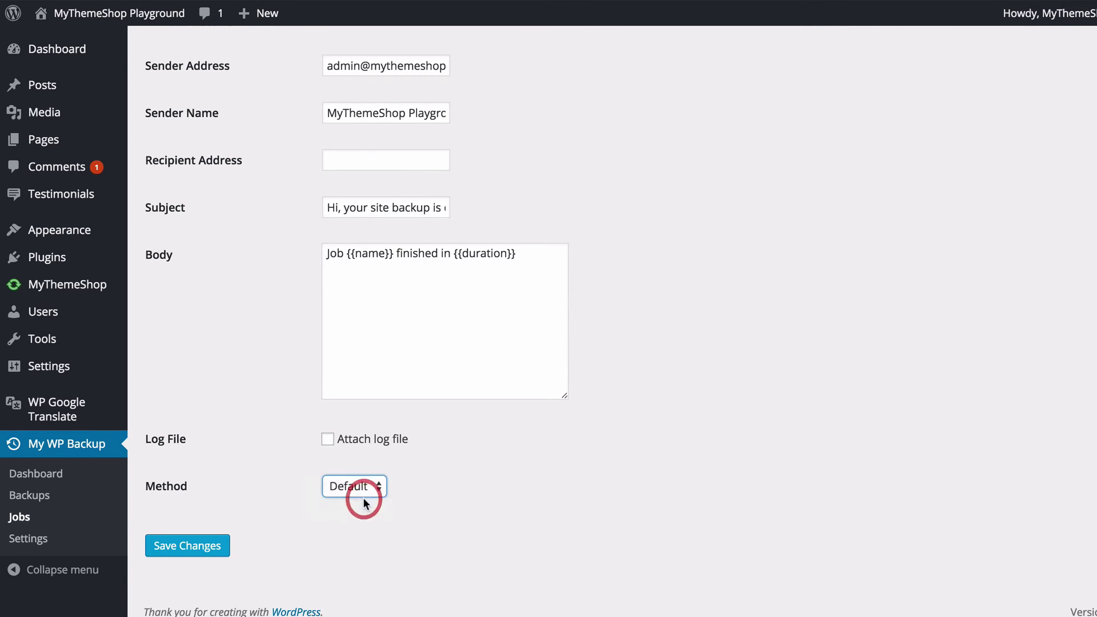
Set the e-mail method back to Default, then choose None as the reporter.
scroll(469, 495, "down", 4)
scroll(507, 487, "down", 2)
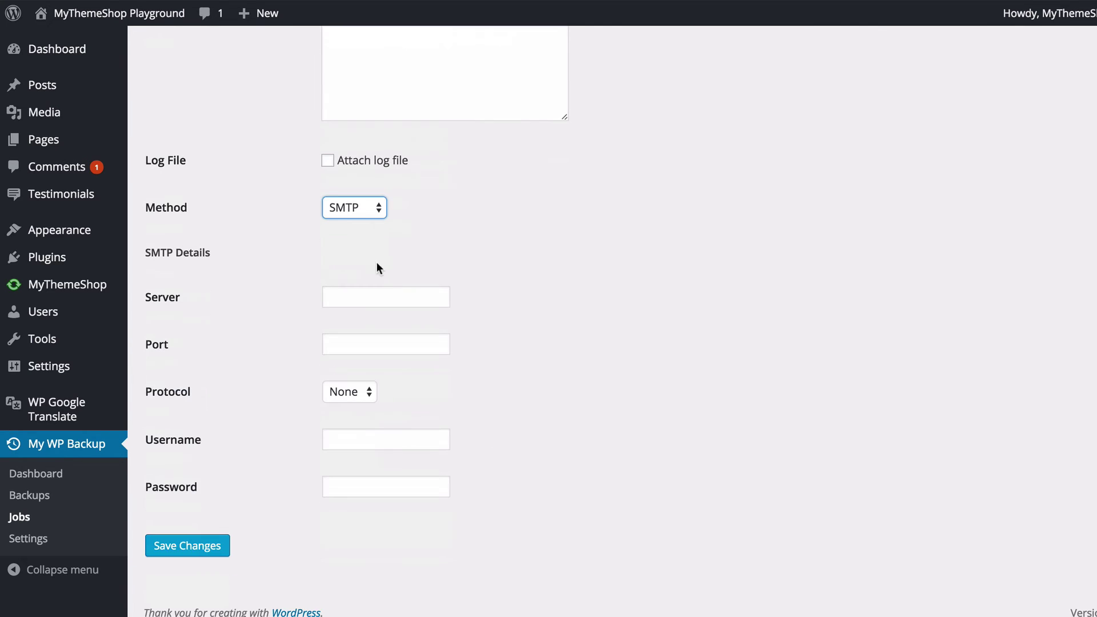
left_click(358, 211)
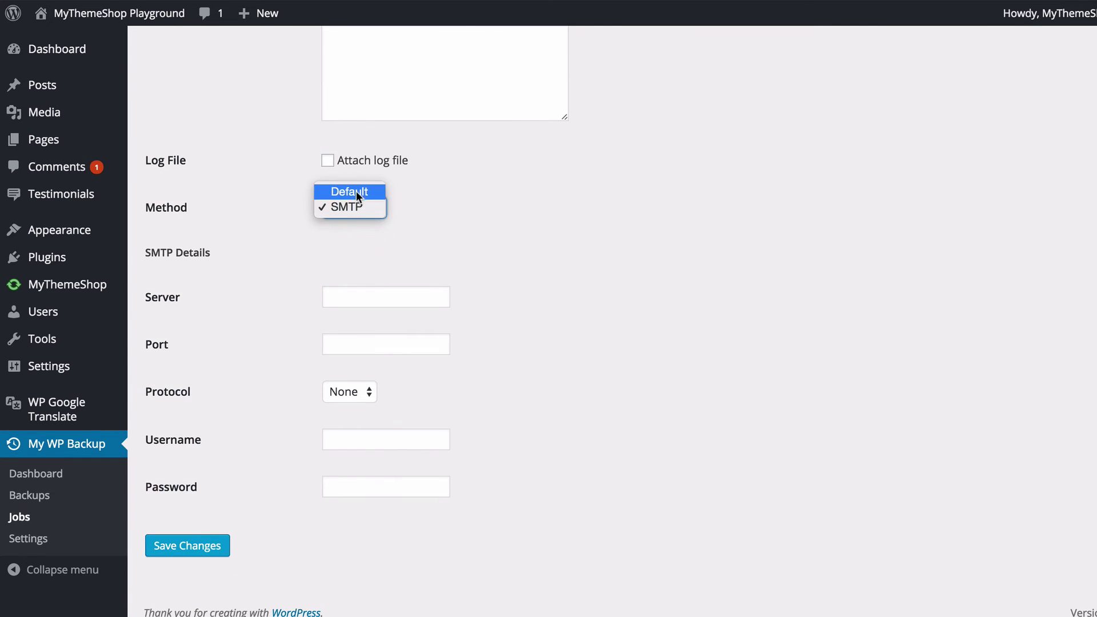
left_click(355, 188)
scroll(571, 262, "up", 9)
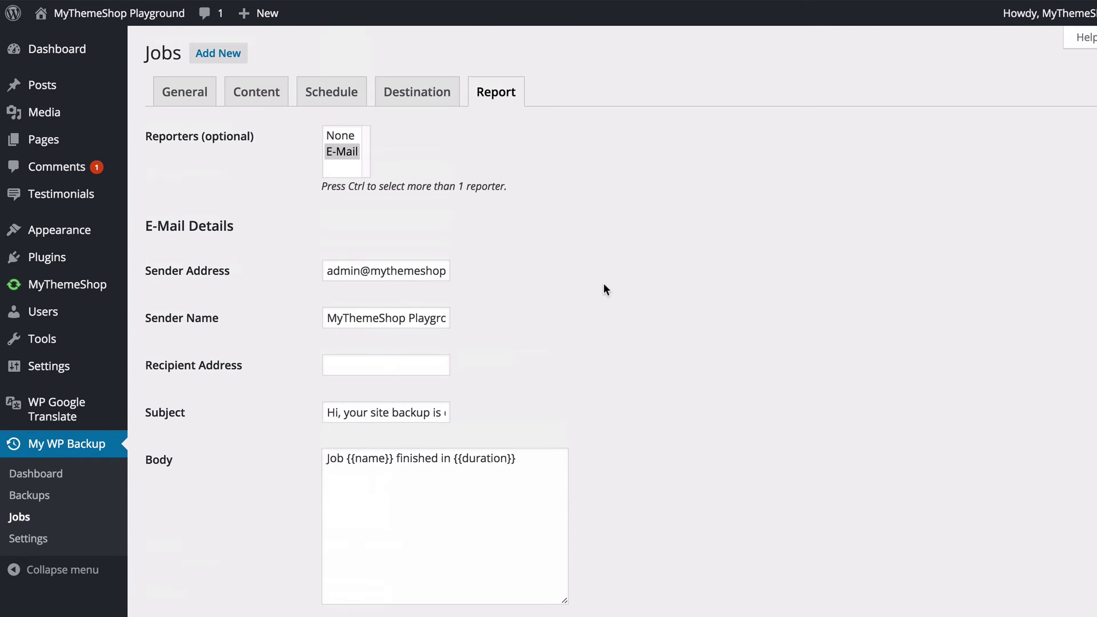
left_click(348, 135)
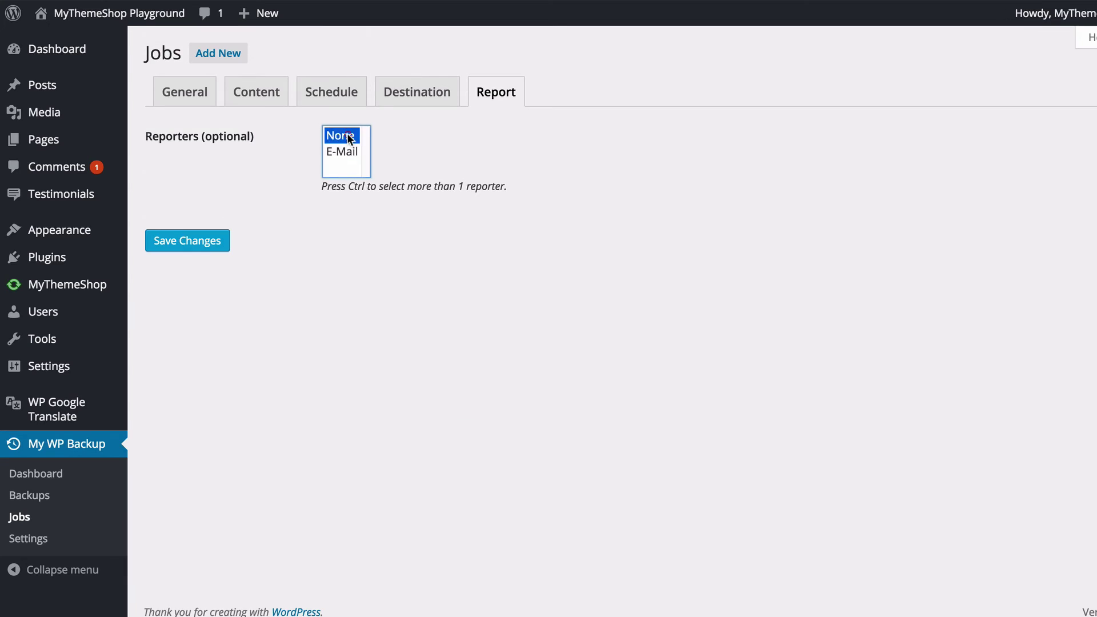
Save the Weekly backup job and run it, completing a full backup in 0.2 seconds.
left_click(206, 249)
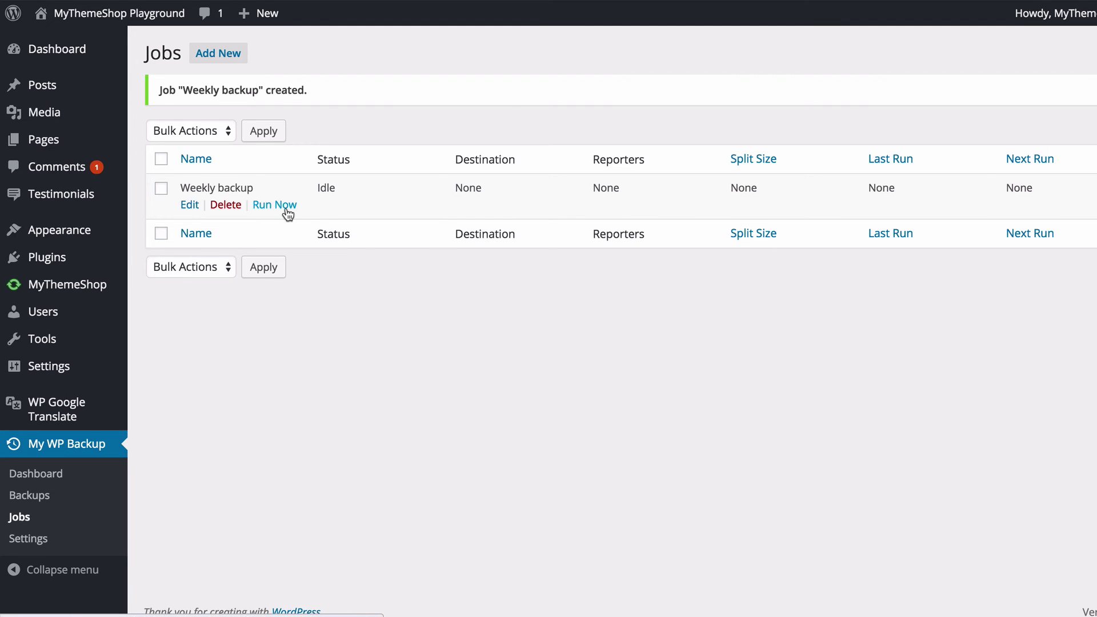
left_click(286, 207)
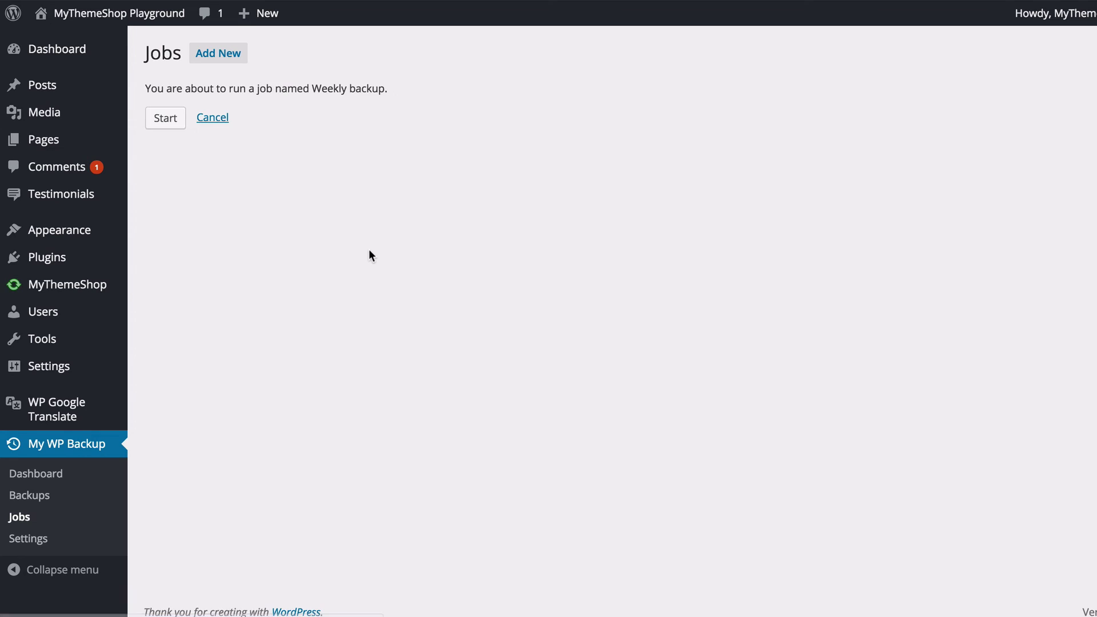
left_click(166, 119)
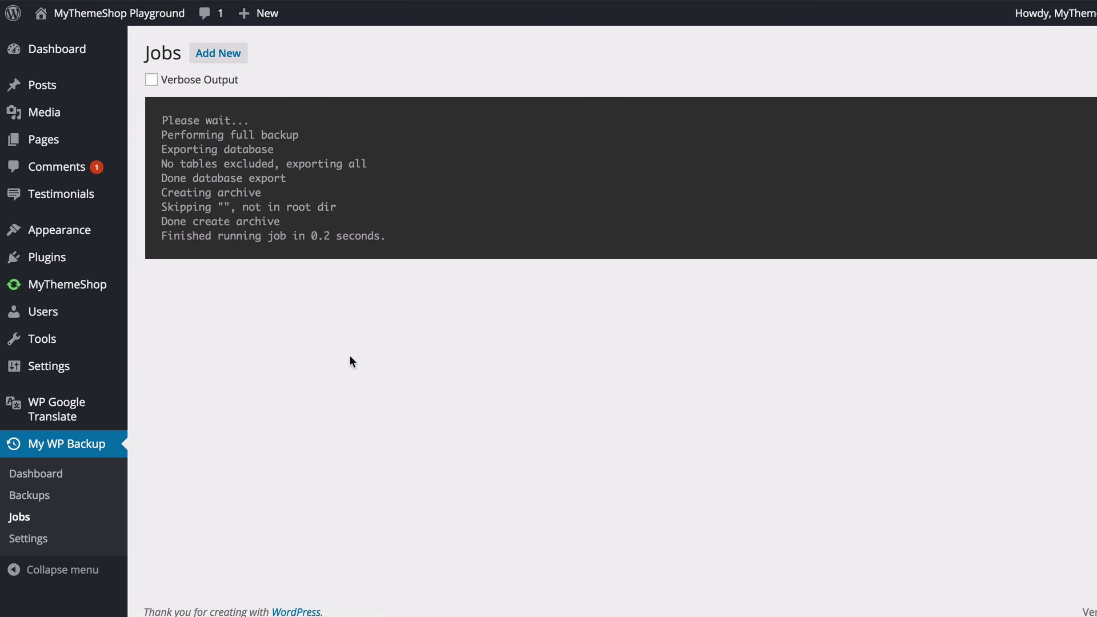
Restore the August 27, 2015, 2:35 pm backup using Local Folder as the source.
left_click(29, 494)
left_click(57, 451)
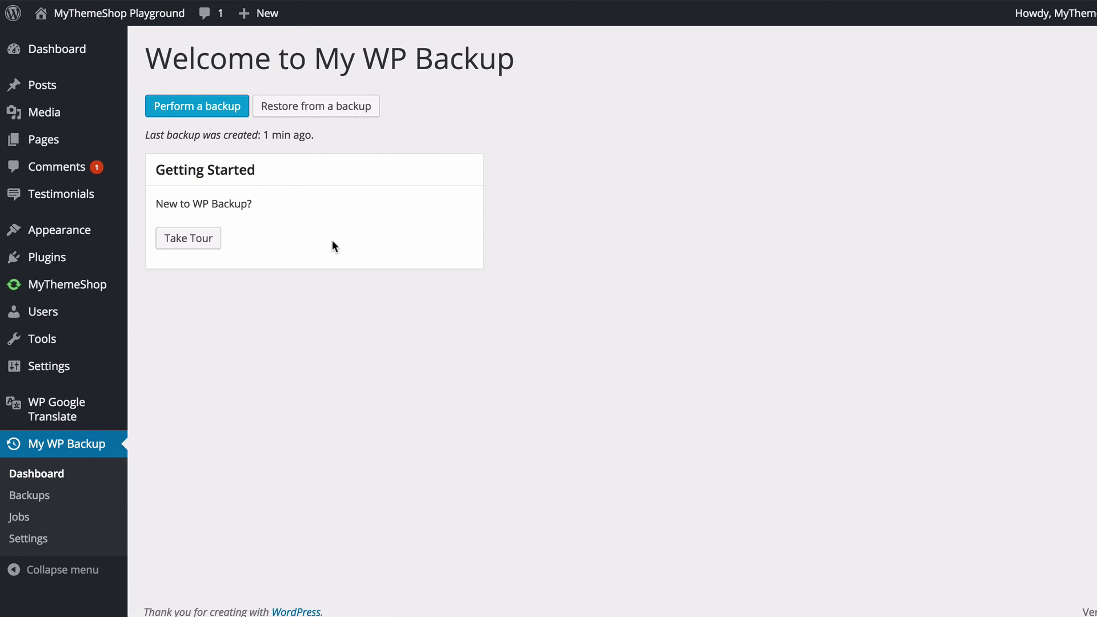
left_click(292, 116)
mouse_move(235, 191)
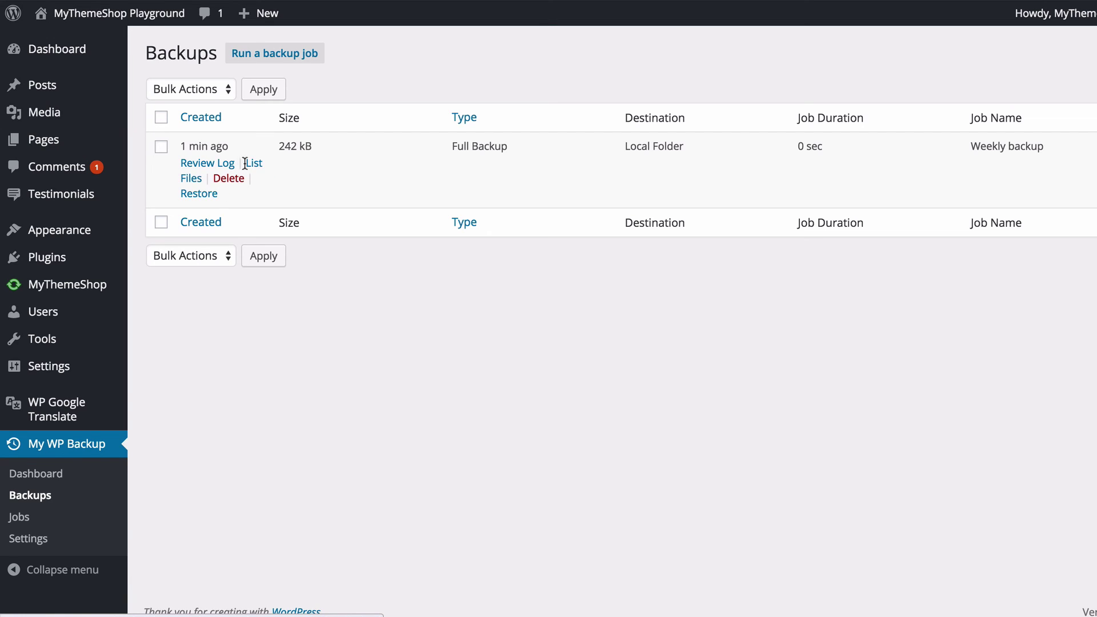
left_click(209, 197)
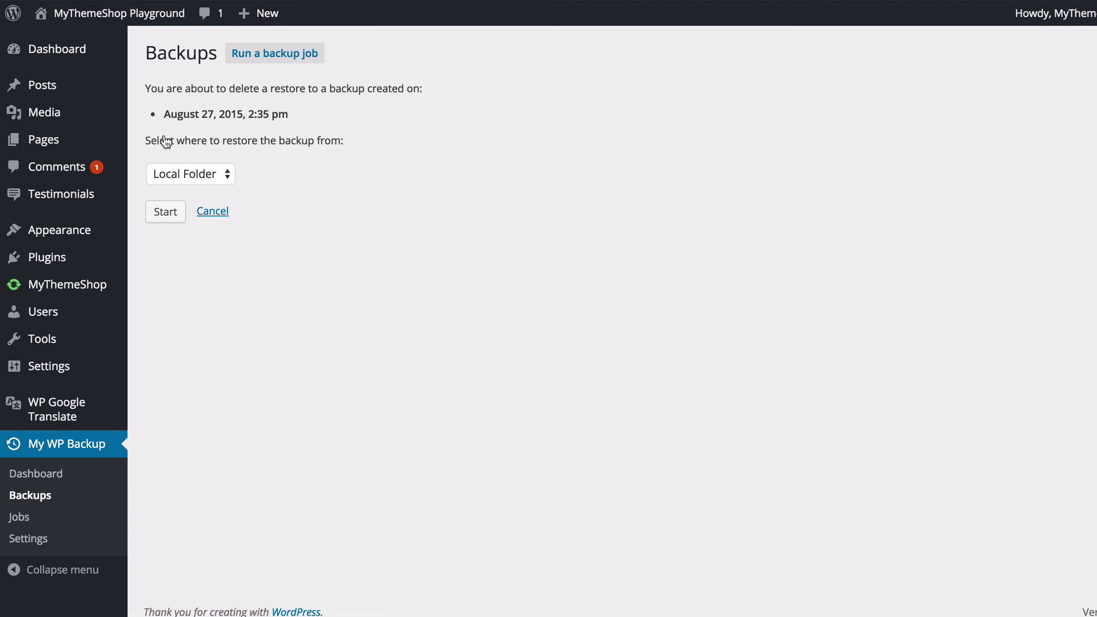
left_click(180, 173)
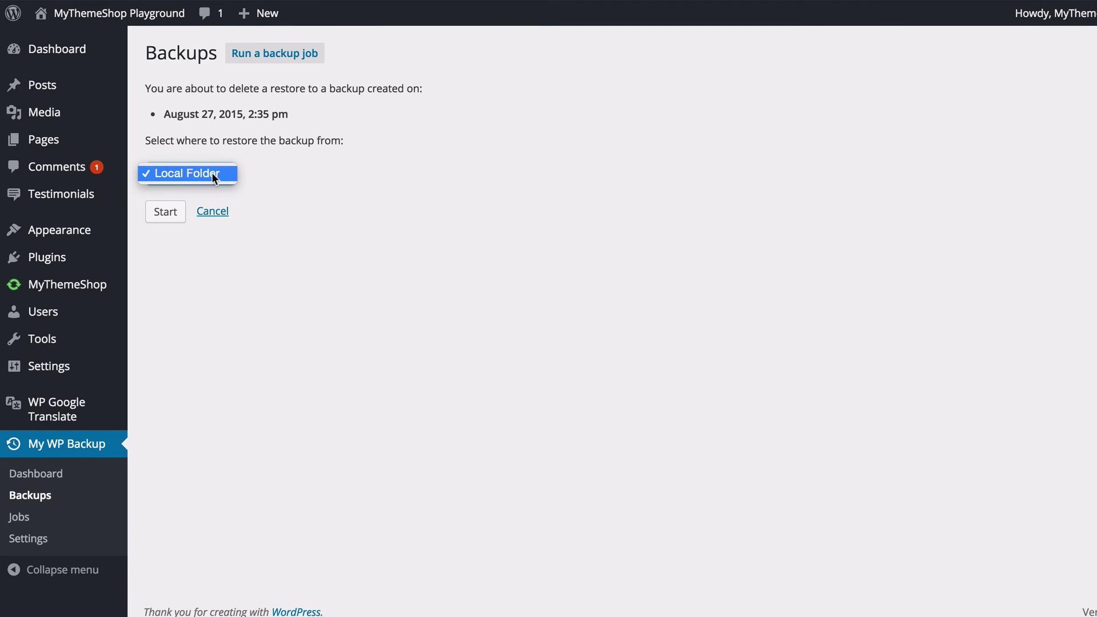
left_click(211, 172)
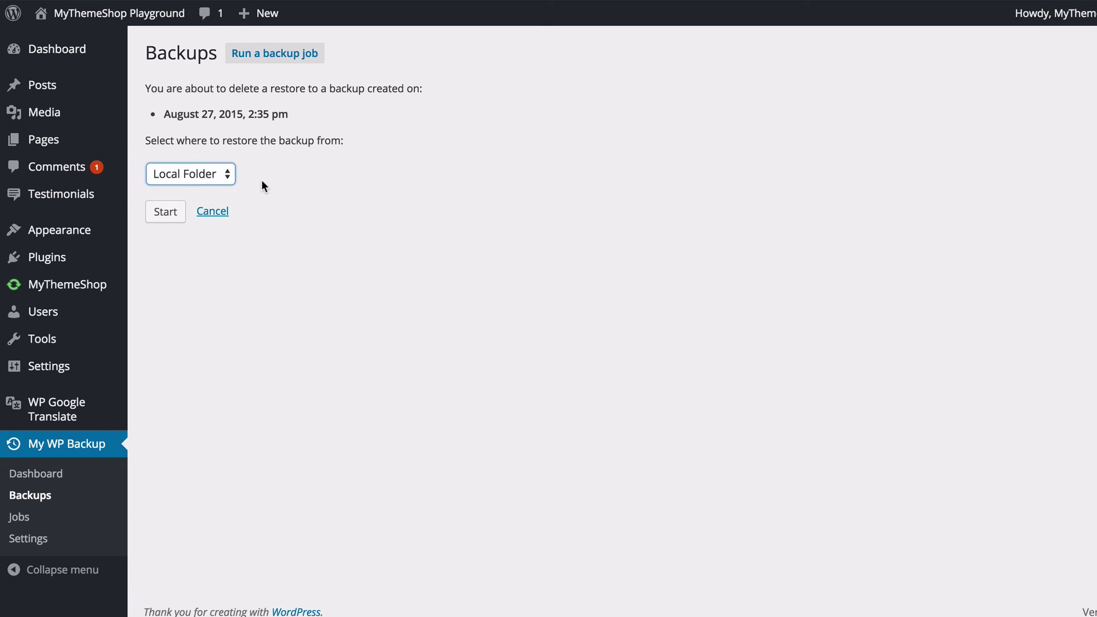
left_click(262, 180)
left_click(173, 213)
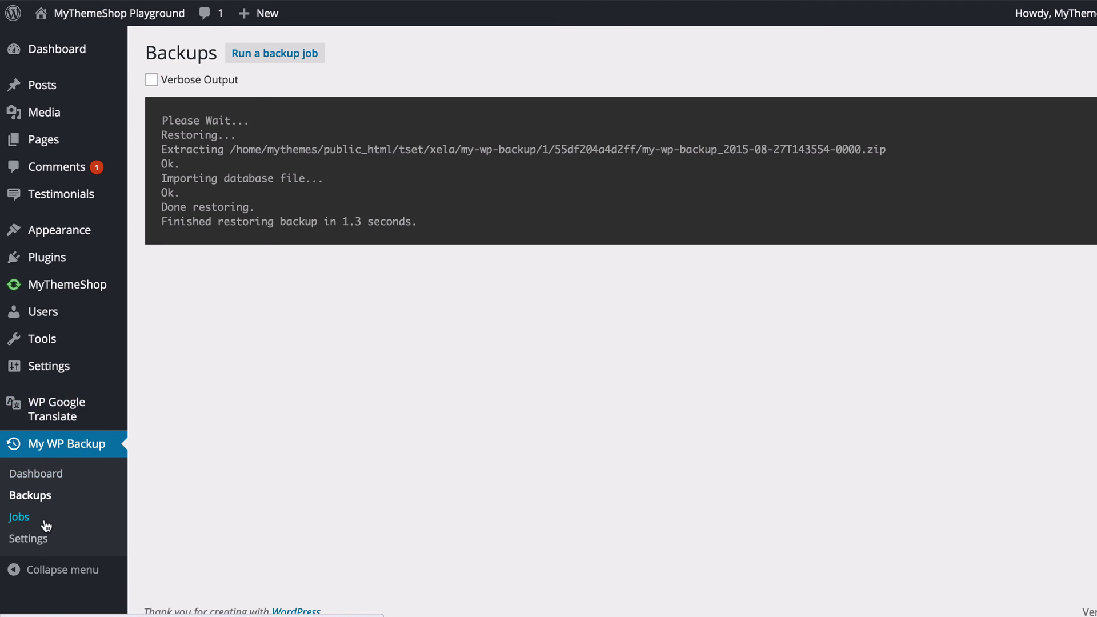
Open the My WP Backup settings and check the Time Limit value of 86400.
left_click(40, 540)
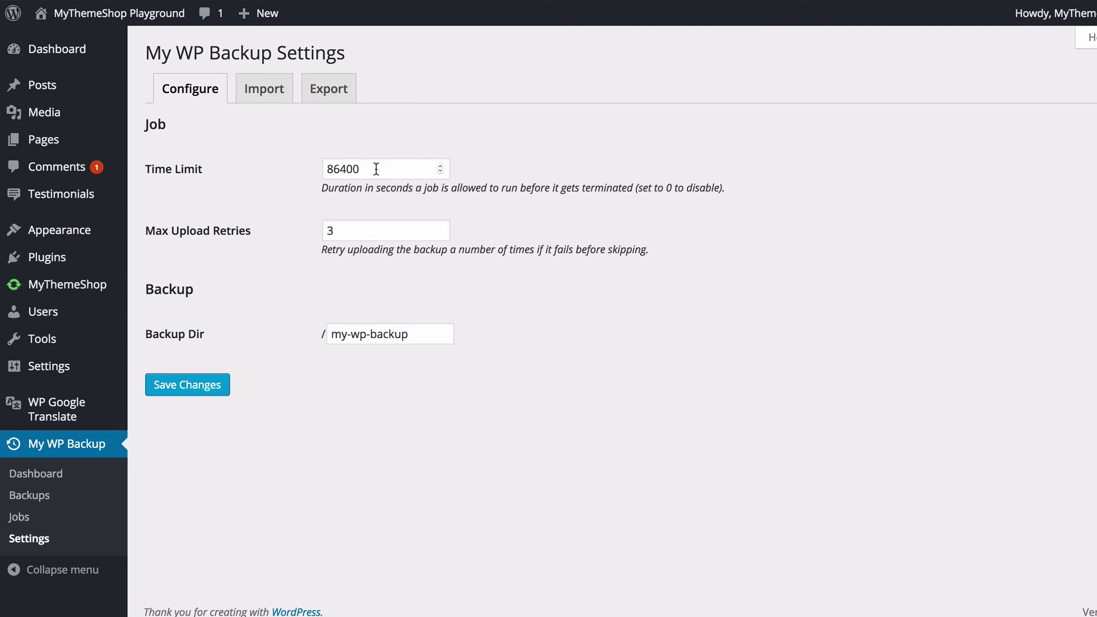
double_click(335, 169)
left_click(288, 188)
Review the exported settings code on the Export tab, then move to the Import tab.
left_click(320, 93)
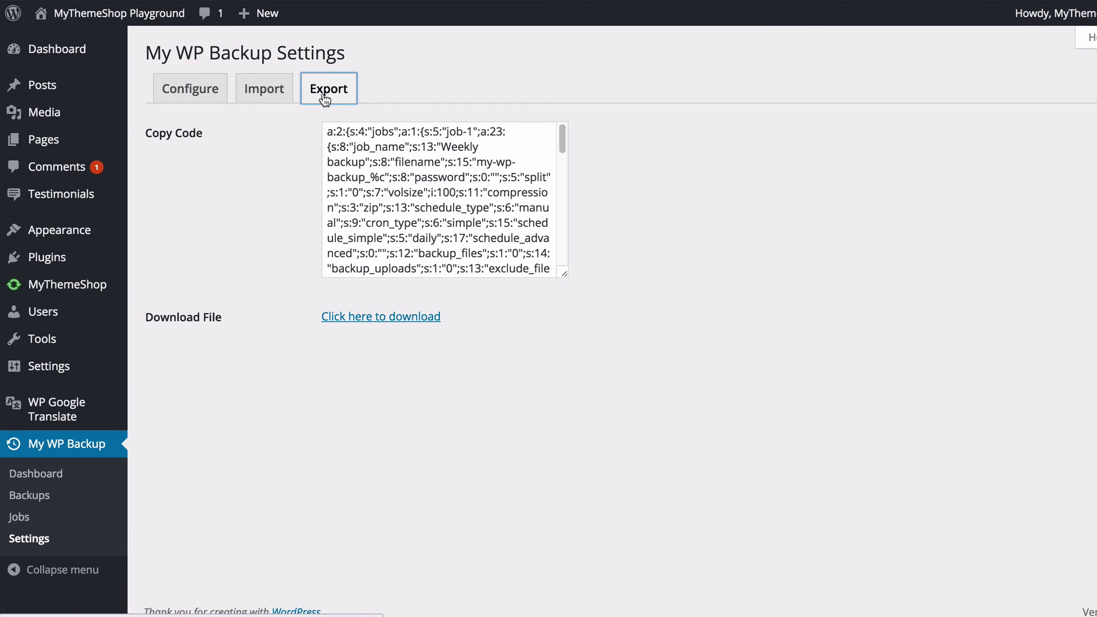
left_click(350, 166)
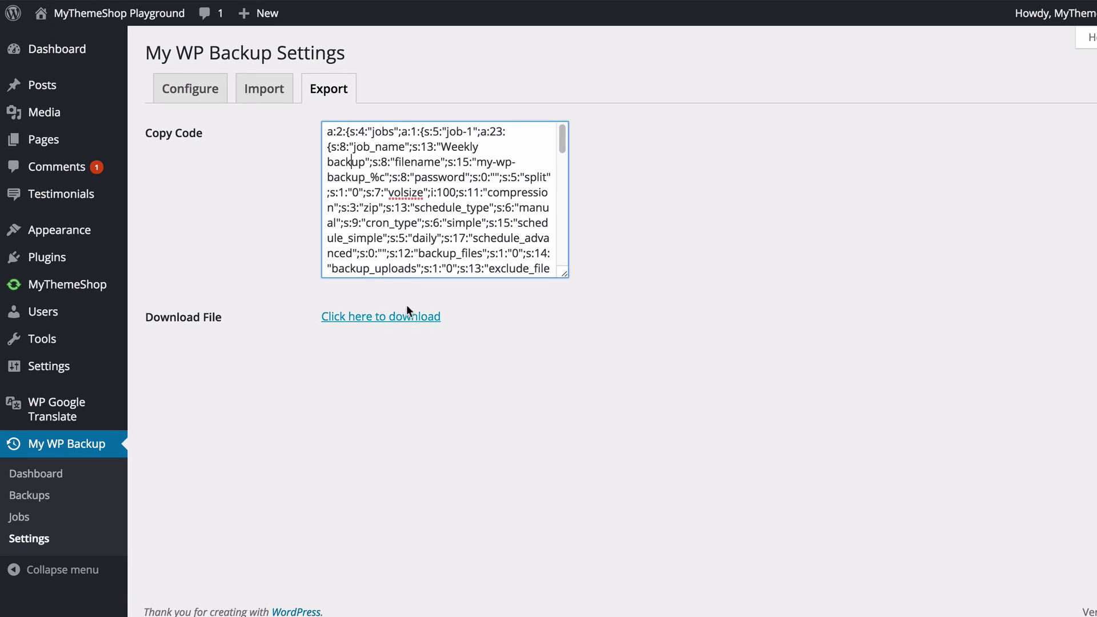
left_click(272, 97)
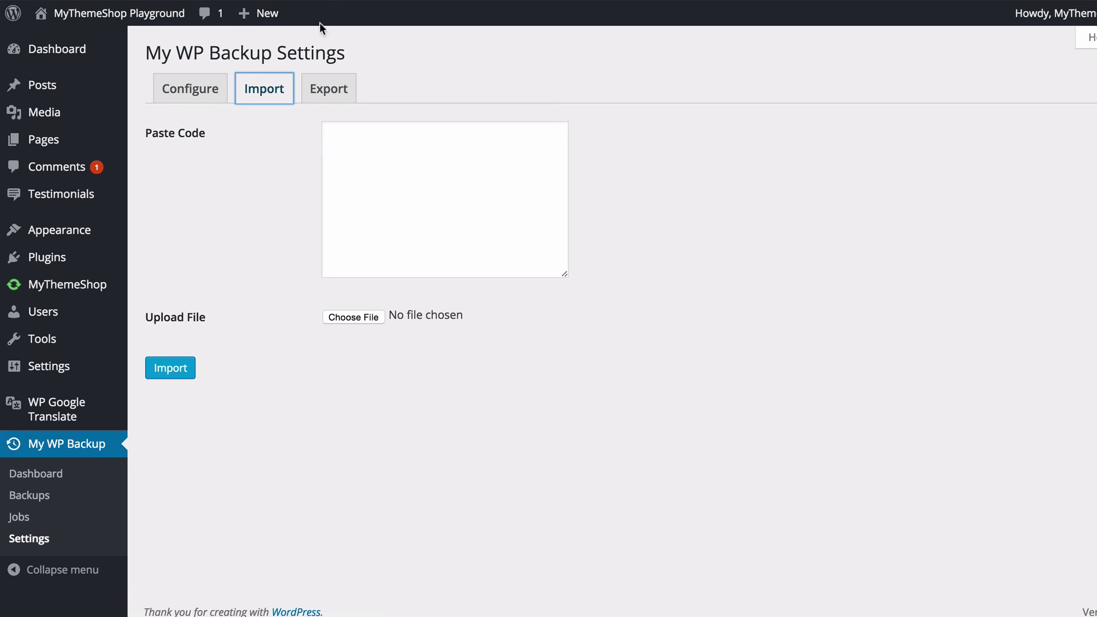
Go back to the My WP Backup Dashboard, which shows the last backup was 3 mins ago.
left_click(22, 467)
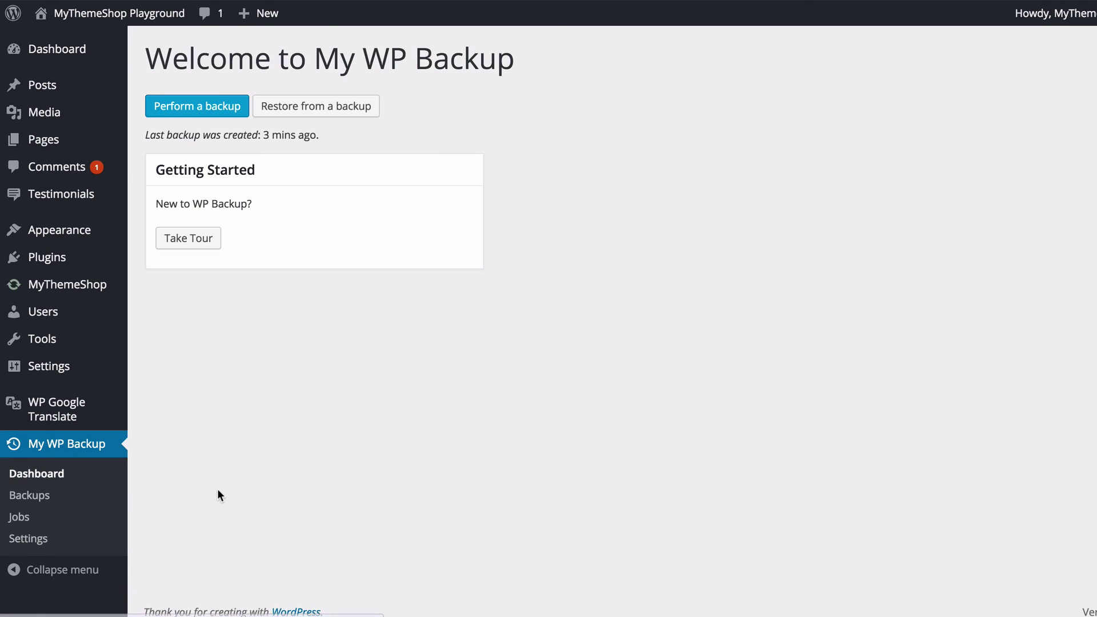